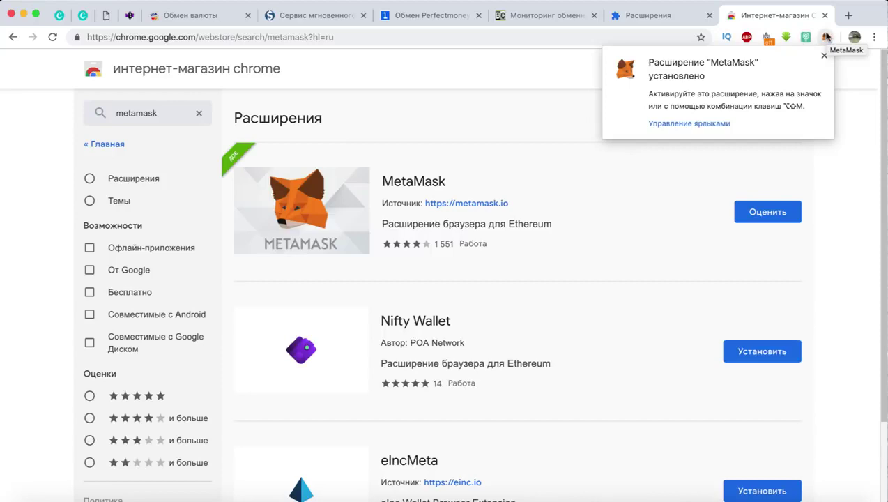
# Step: Open the MetaMask extension, choose to try the new version, and continue past the welcome page
pyautogui.click(825, 36)
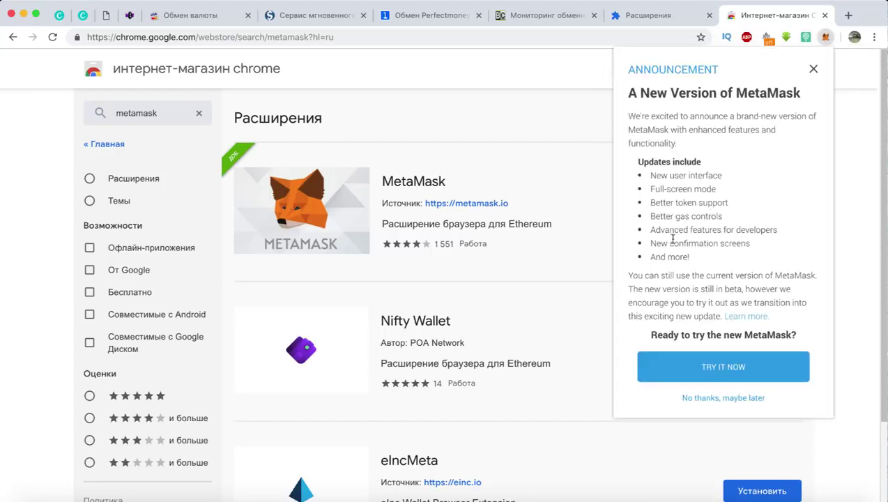
pyautogui.click(761, 375)
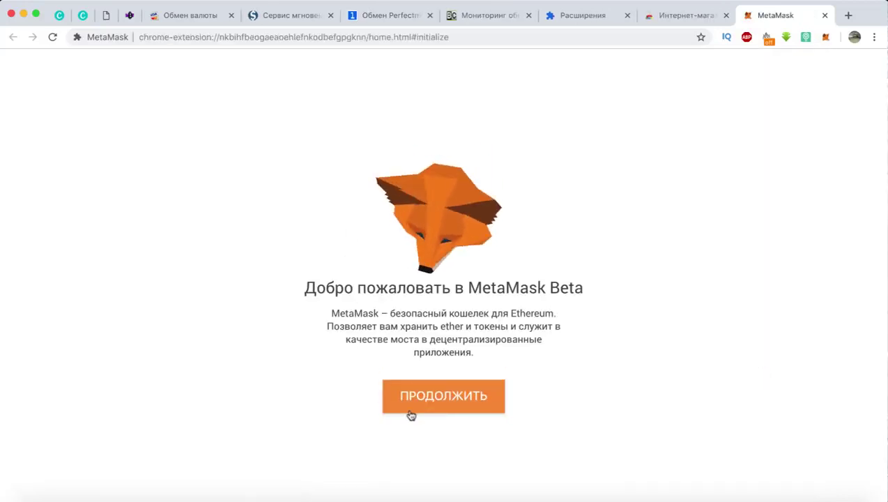
pyautogui.click(440, 402)
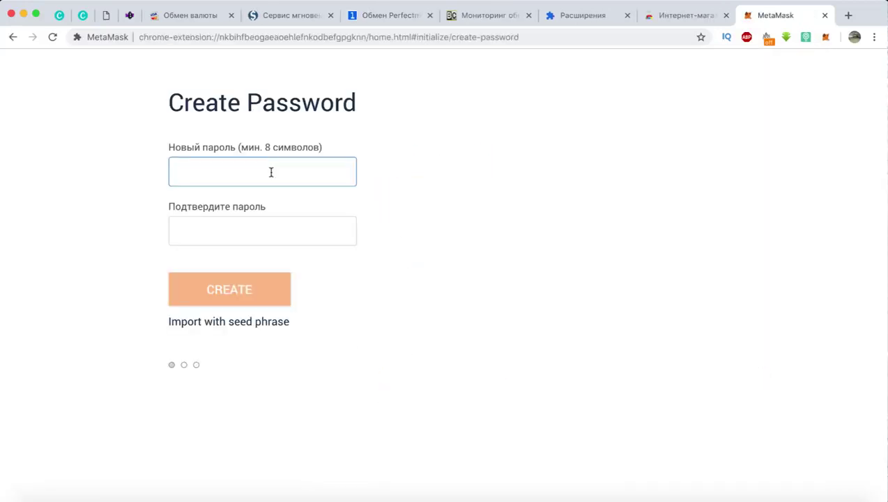
# Step: Enter and confirm a new wallet password of at least 8 characters, and create the wallet
pyautogui.write('********')
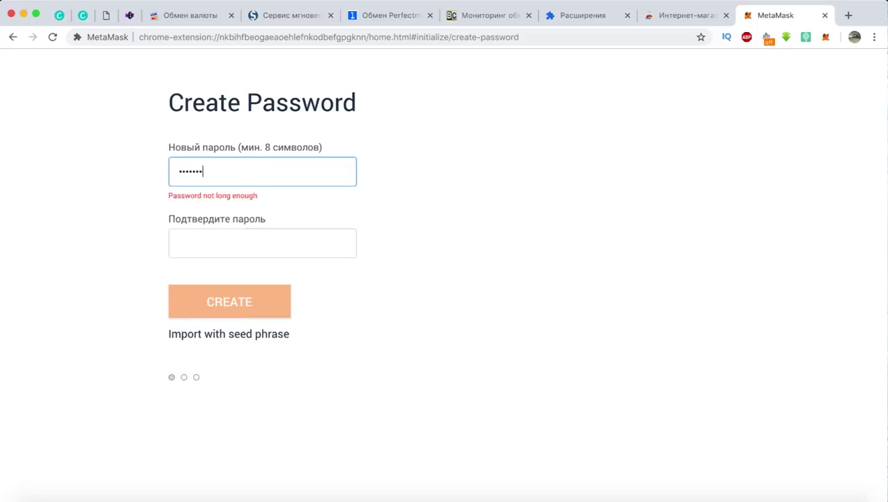
pyautogui.click(241, 231)
pyautogui.write('********')
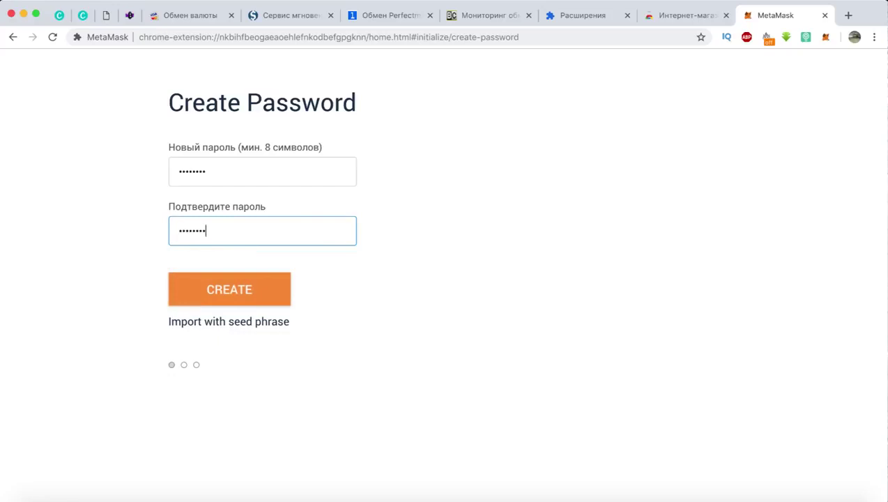
pyautogui.click(226, 299)
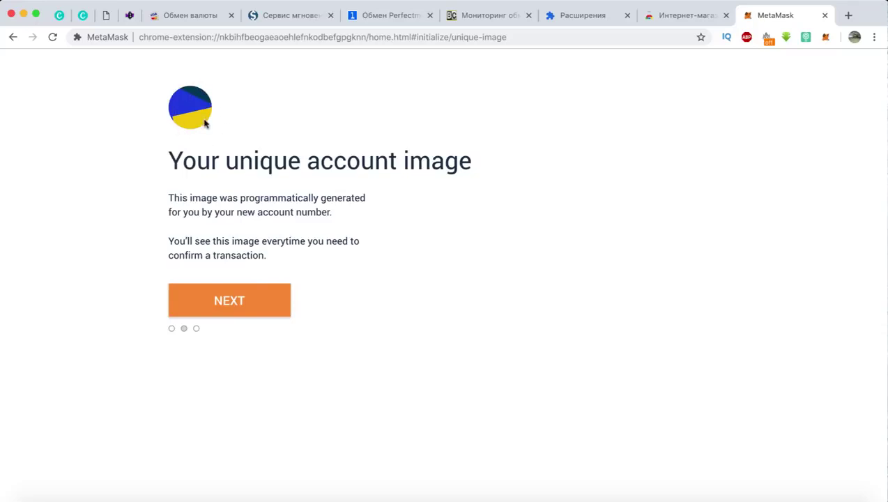
# Step: Continue past the unique account image and accept the Terms of Use, Privacy Notice and Phishing Warning
pyautogui.click(256, 304)
pyautogui.scroll(-15, 307, 261)
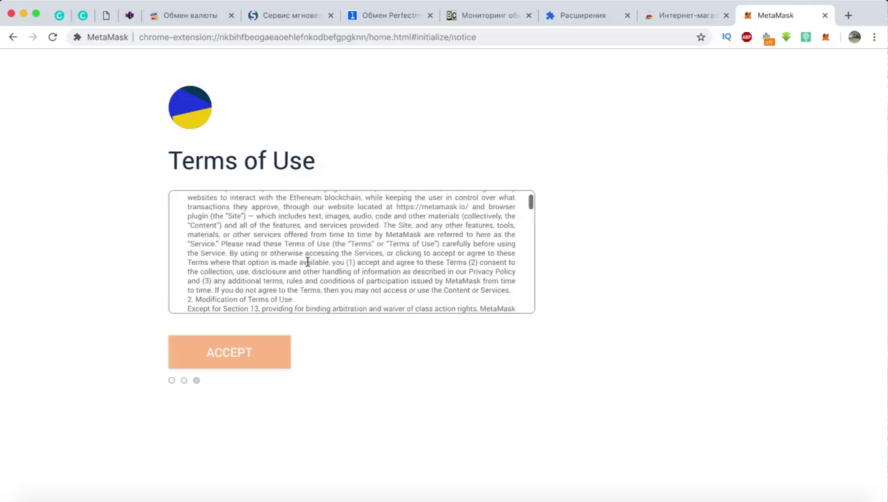
pyautogui.scroll(-20, 307, 261)
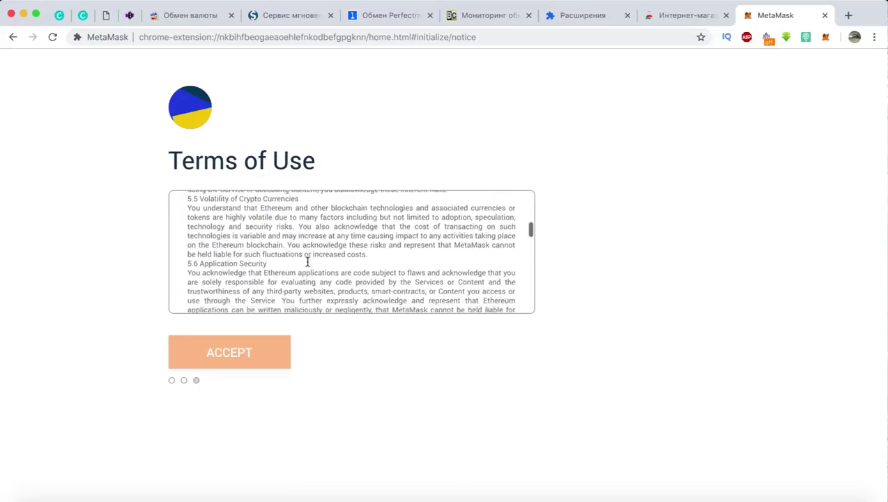
pyautogui.scroll(-8, 307, 261)
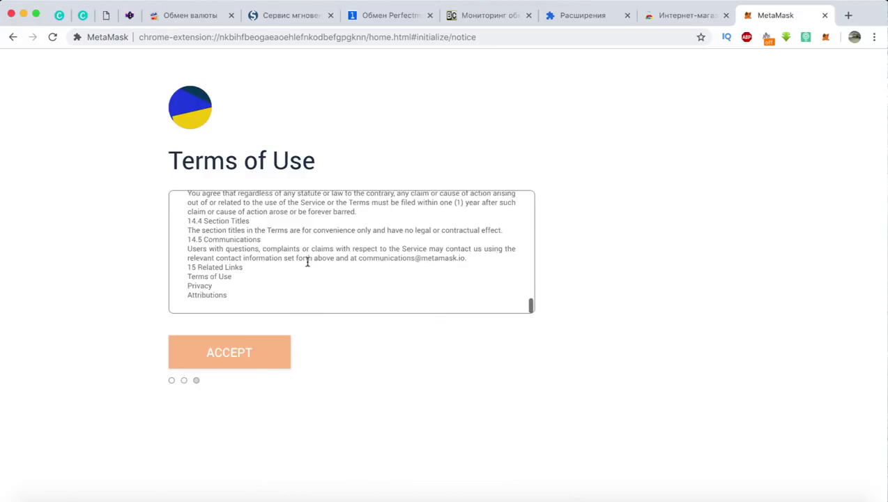
pyautogui.click(261, 358)
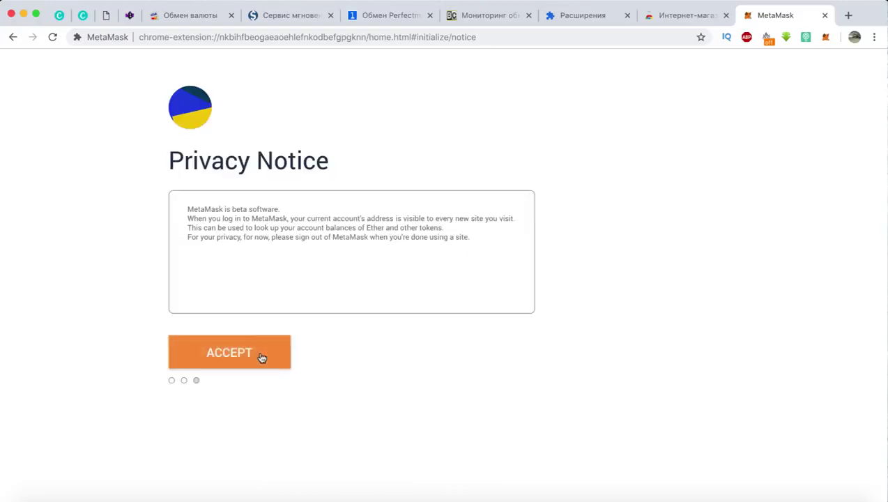
pyautogui.click(261, 358)
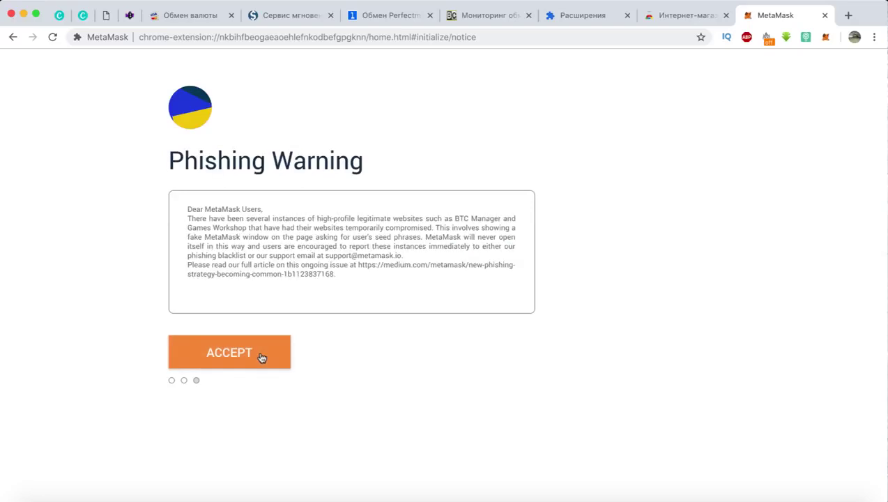
pyautogui.click(260, 358)
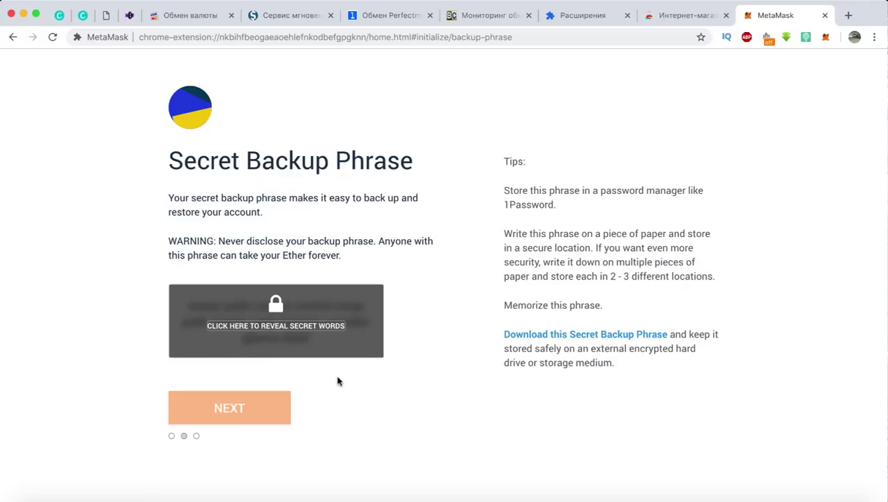
# Step: Reveal the secret backup phrase, copy it into a note, and proceed to the phrase confirmation
pyautogui.click(276, 307)
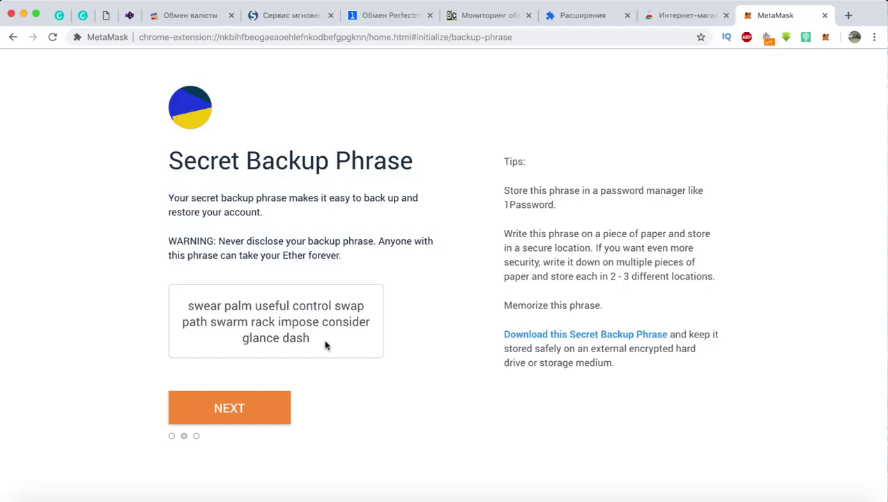
pyautogui.moveTo(325, 345); pyautogui.dragTo(187, 307)
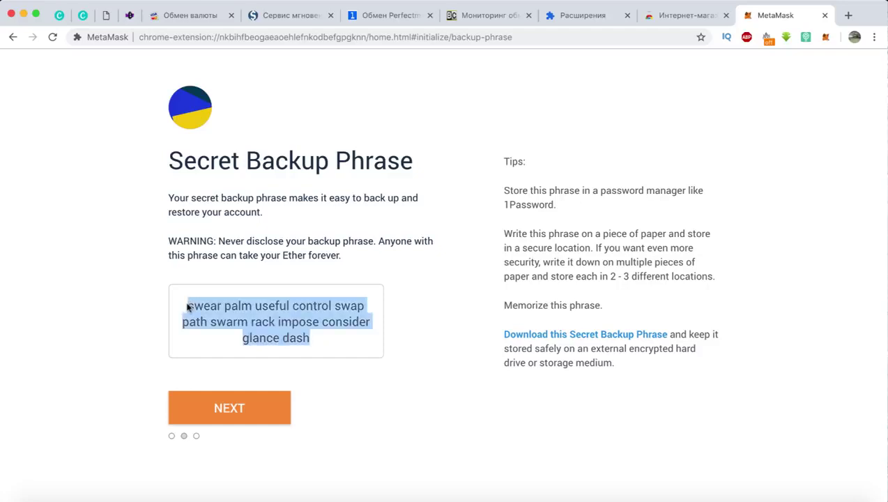
pyautogui.press('super+Tab')
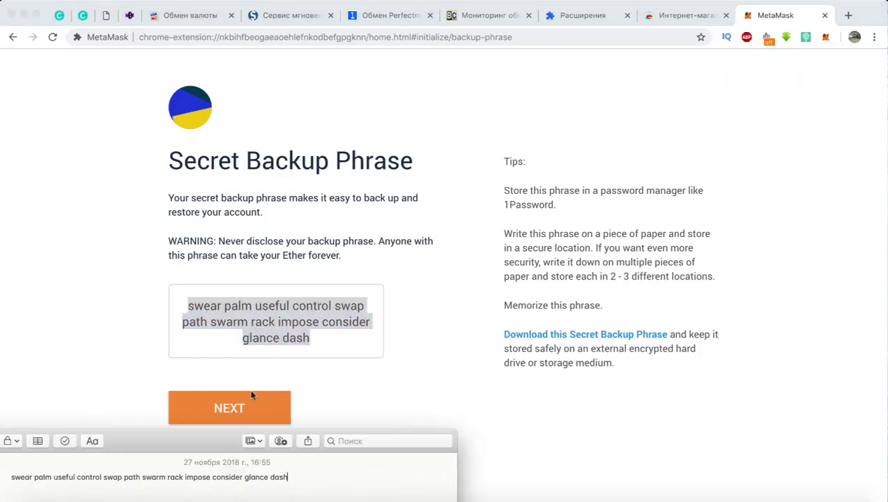
pyautogui.click(255, 409)
pyautogui.click(255, 409)
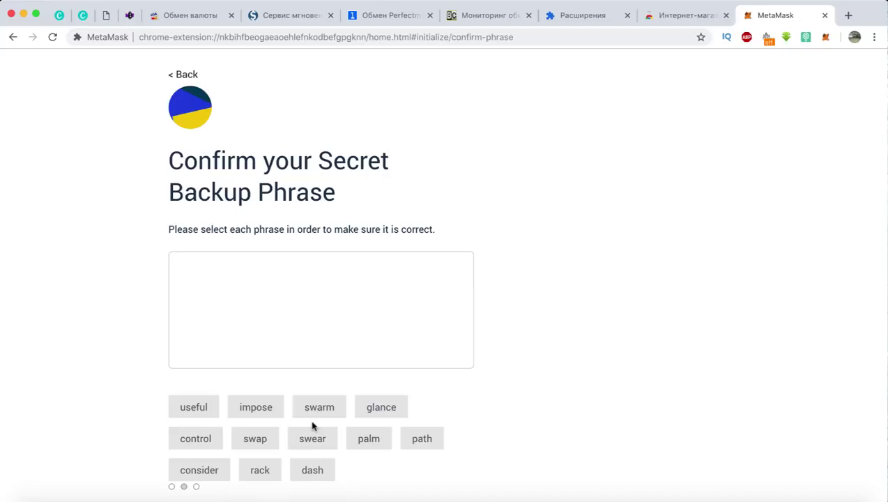
# Step: Select all the secret backup phrase words in the order saved in the note and confirm the phrase
pyautogui.press('super+Tab')
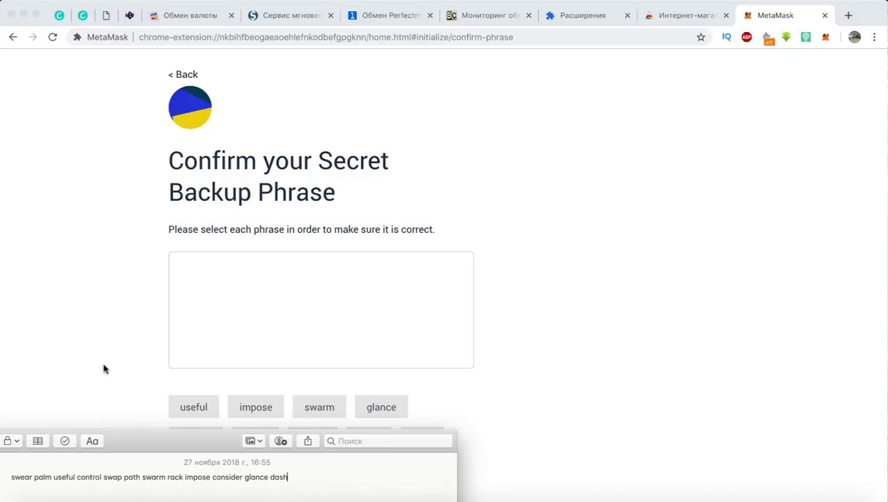
pyautogui.press('super+Tab')
pyautogui.click(309, 439)
pyautogui.click(369, 439)
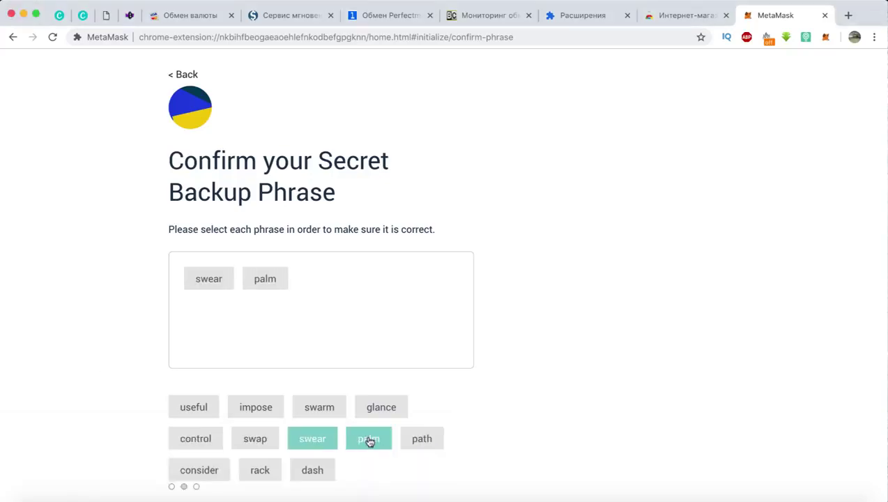
pyautogui.click(205, 414)
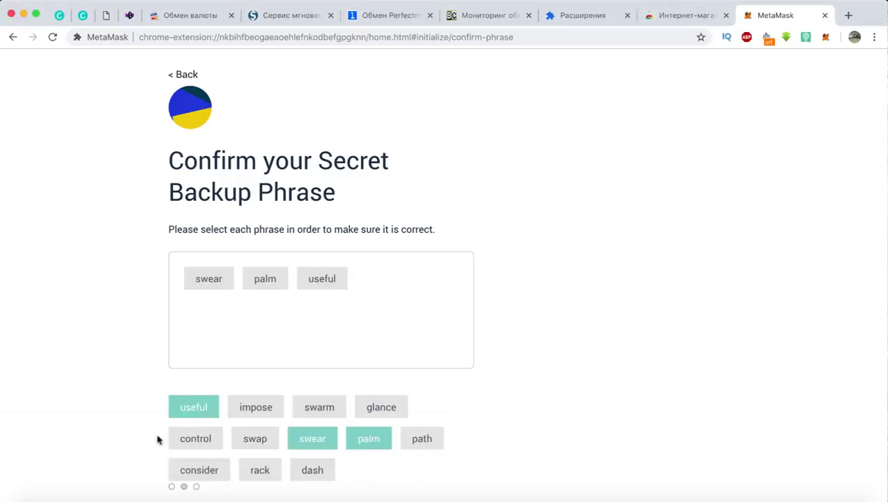
pyautogui.click(155, 498)
pyautogui.click(206, 440)
pyautogui.click(207, 440)
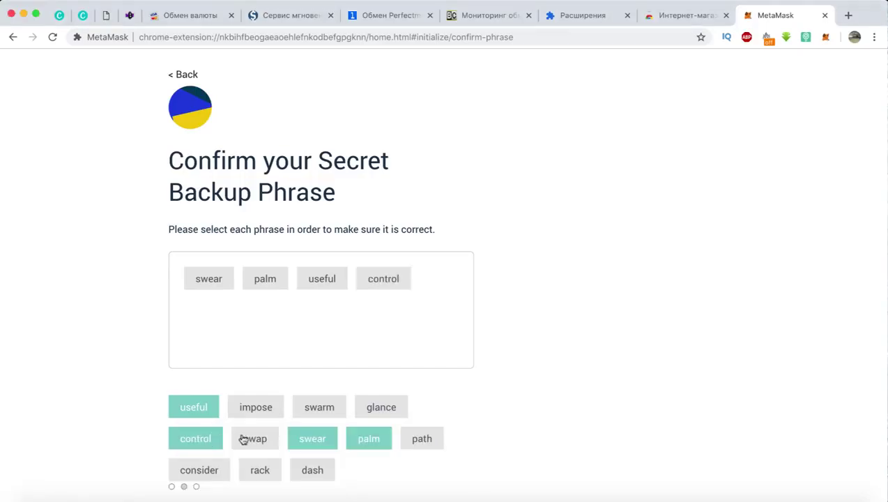
pyautogui.click(253, 439)
pyautogui.click(411, 439)
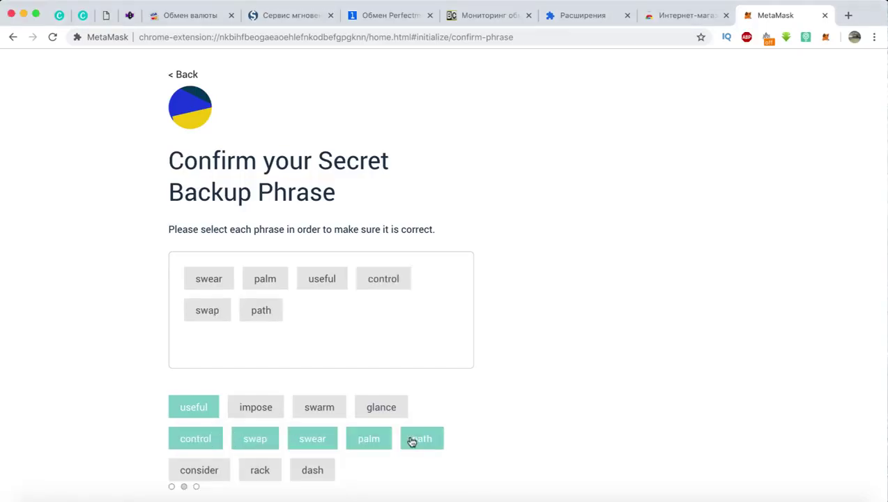
pyautogui.click(206, 491)
pyautogui.click(124, 424)
pyautogui.click(317, 414)
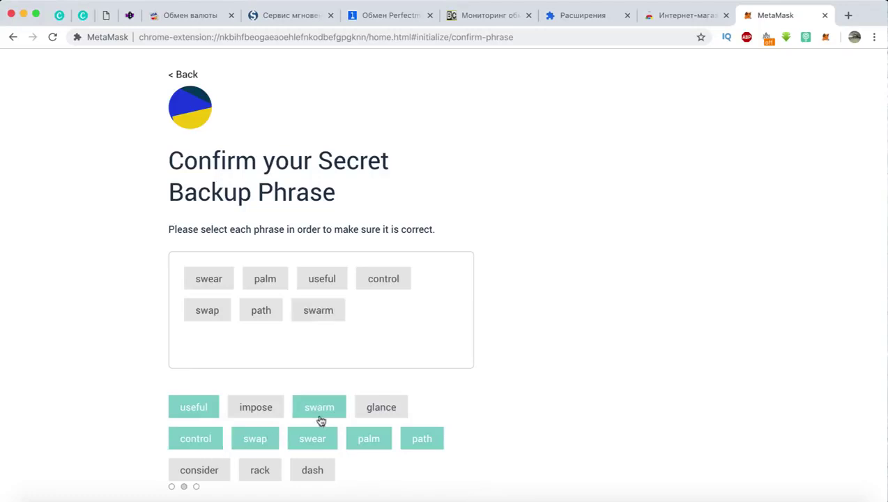
pyautogui.click(257, 471)
pyautogui.click(259, 413)
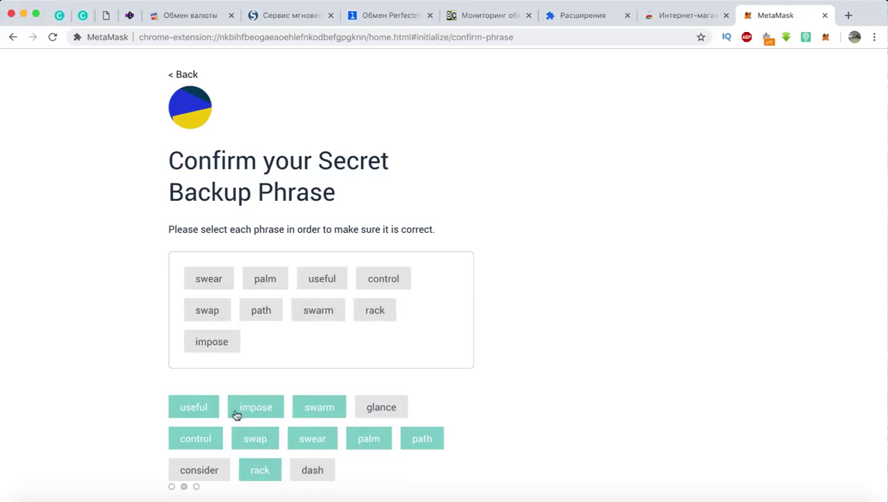
pyautogui.click(202, 469)
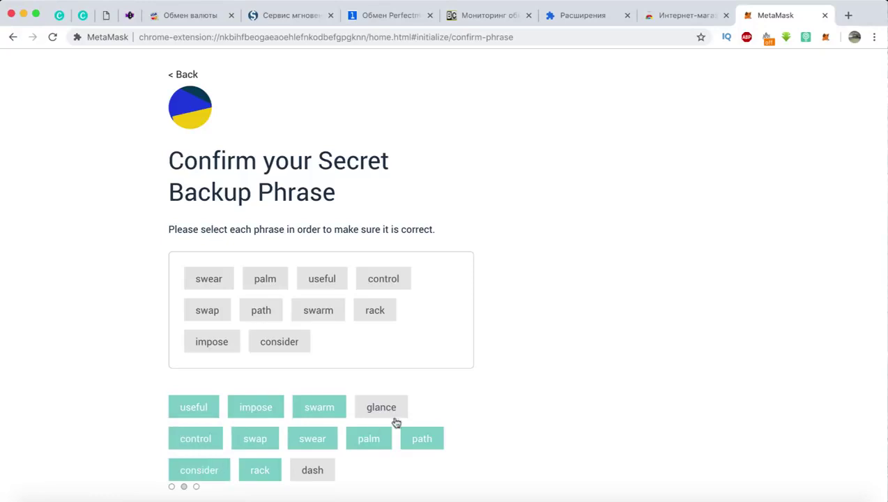
pyautogui.click(385, 413)
pyautogui.click(316, 472)
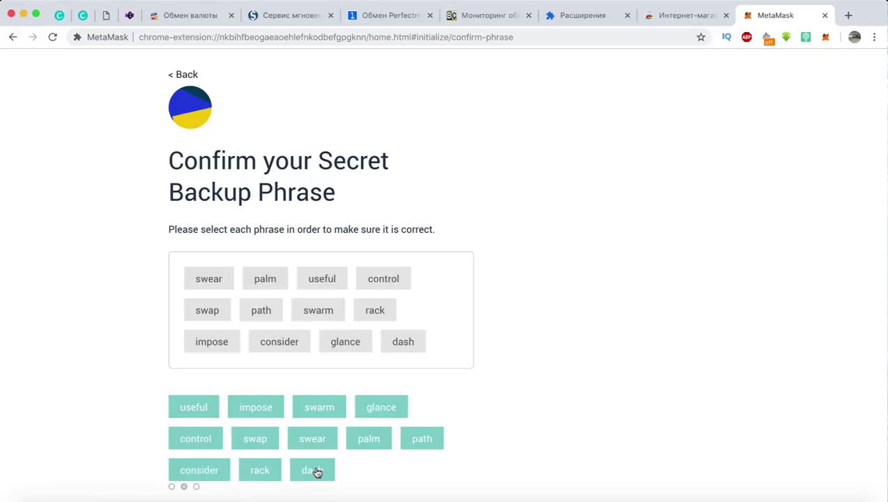
pyautogui.scroll(-2, 316, 472)
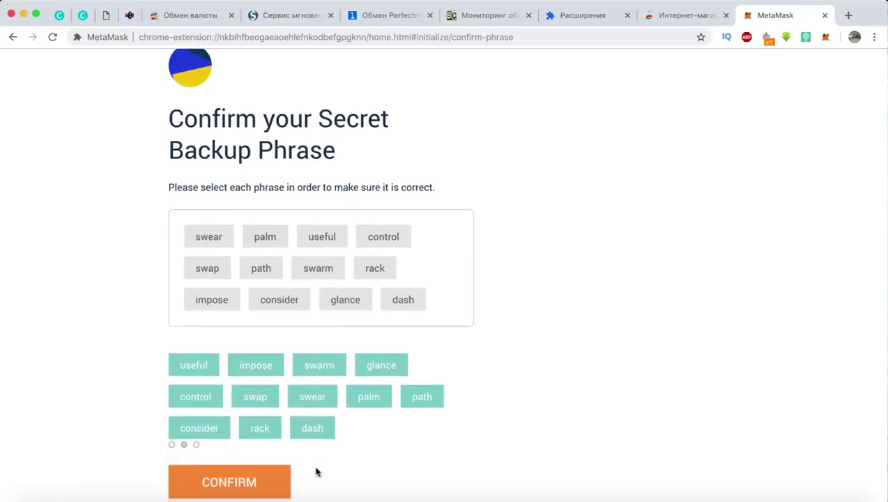
pyautogui.click(268, 481)
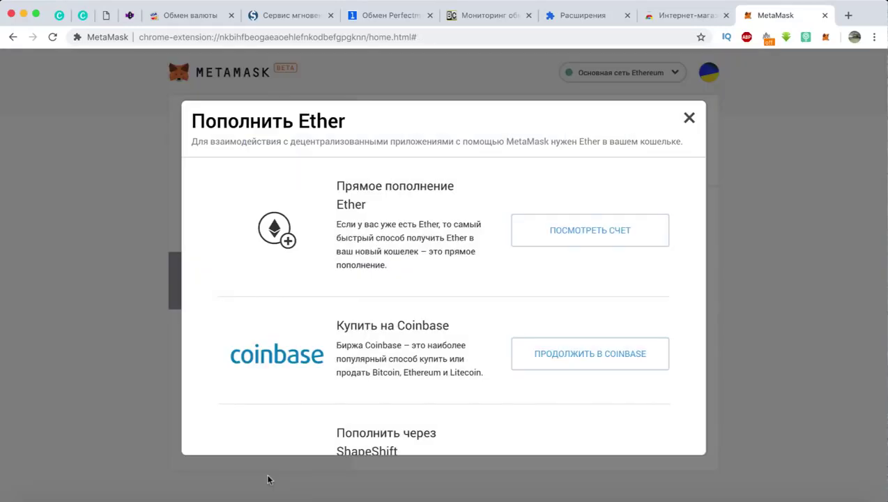
# Step: Dismiss the Ether deposit dialog and copy the wallet address of Account 1
pyautogui.click(688, 118)
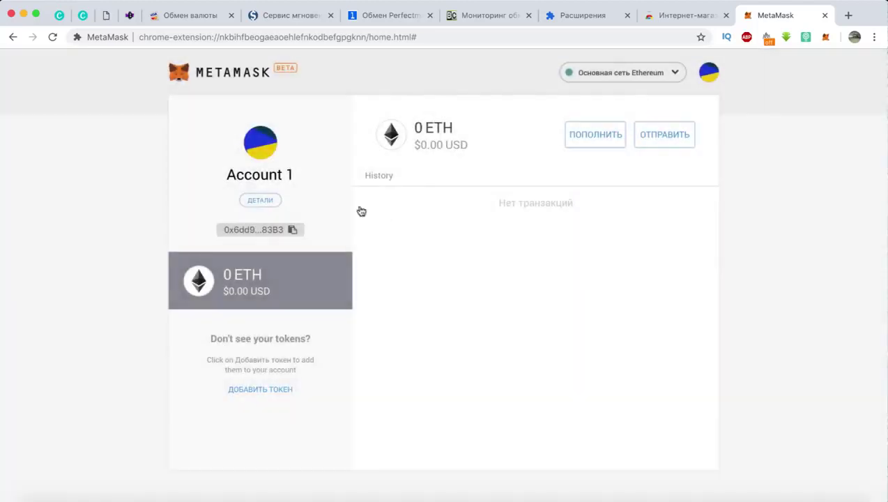
pyautogui.click(293, 231)
# Step: Switch to BestChange, list the exchangers giving Ethereum (ETH) for Сбербанк, and review their rates, reserves and reviews
pyautogui.press('super+8')
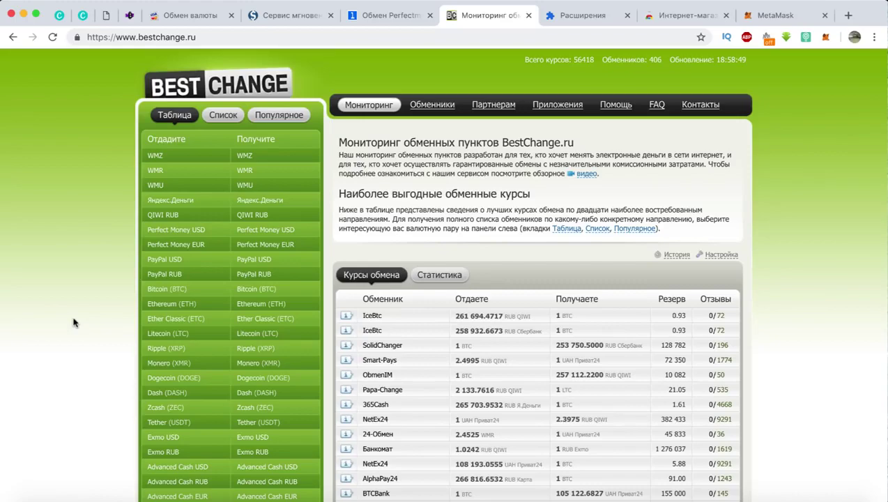
pyautogui.scroll(-5, 176, 228)
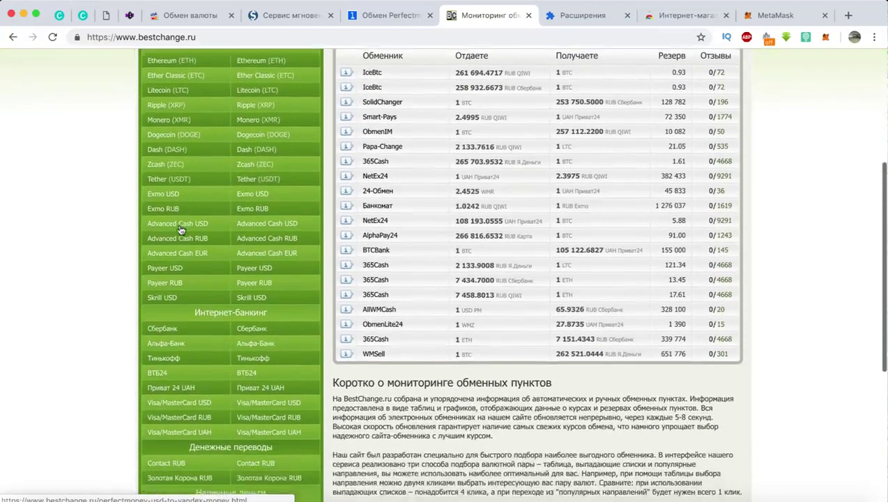
pyautogui.scroll(5, 258, 206)
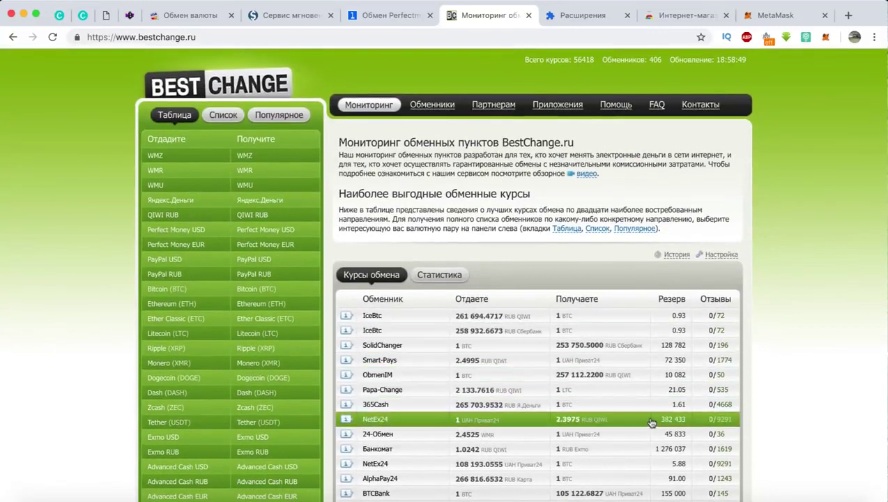
pyautogui.scroll(-2, 791, 360)
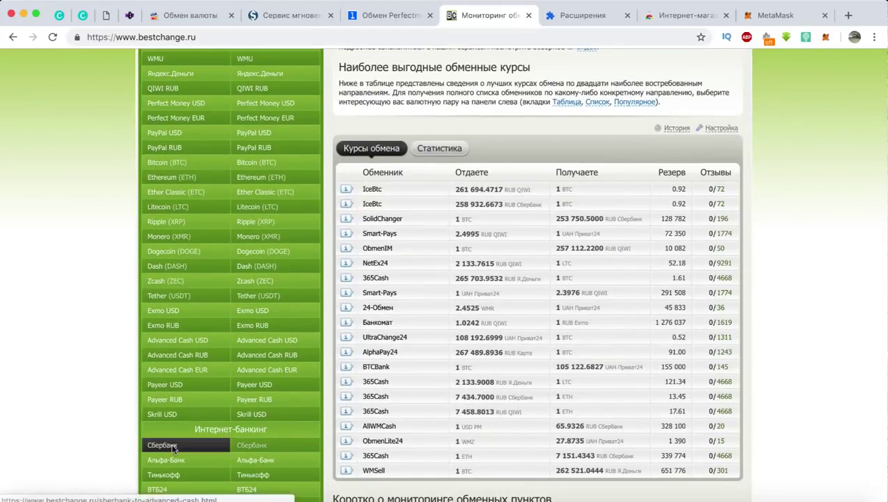
pyautogui.click(259, 177)
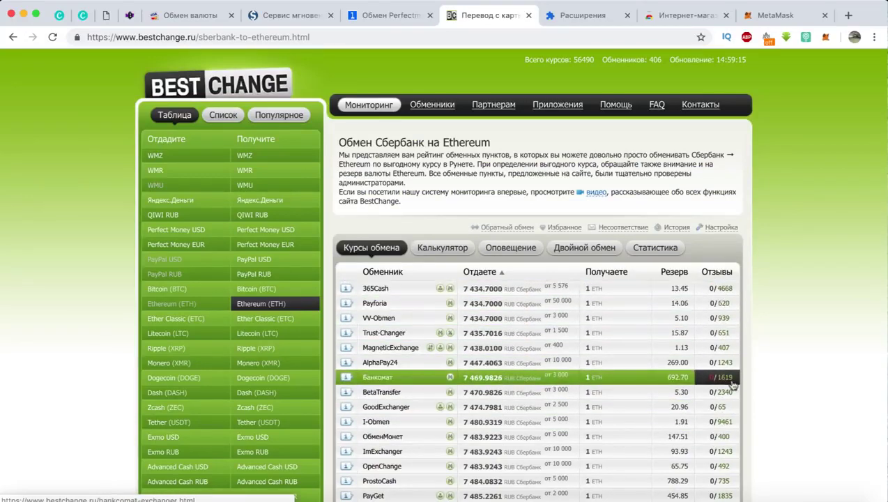
pyautogui.scroll(-5, 731, 384)
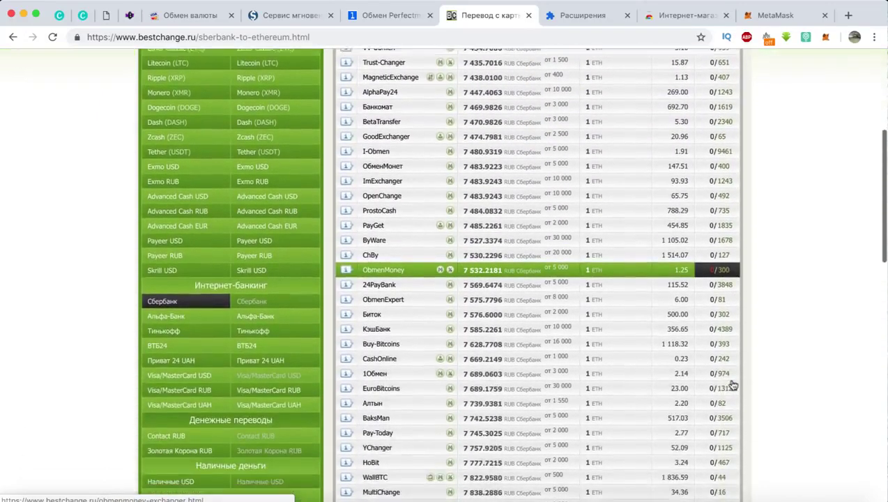
pyautogui.scroll(5, 160, 475)
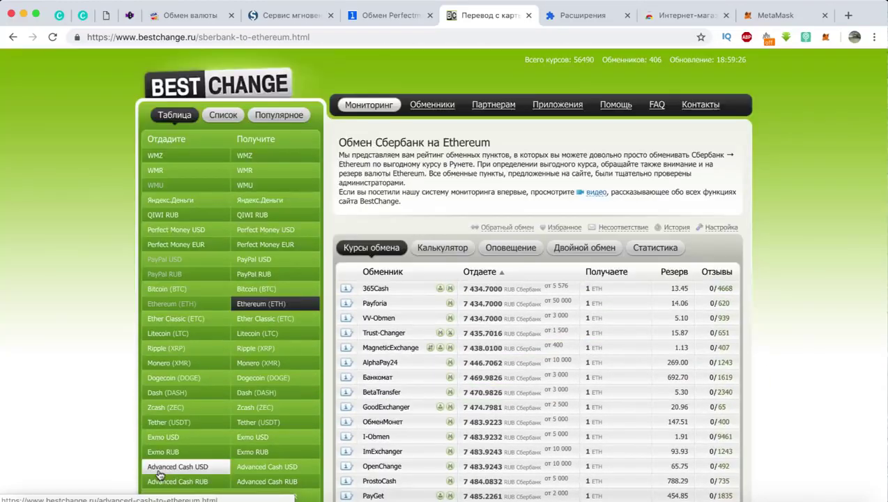
# Step: List exchangers from Advanced Cash USD to Ethereum, open UniEx's offer, and set the amount to receive to 0.01 ETH
pyautogui.click(159, 469)
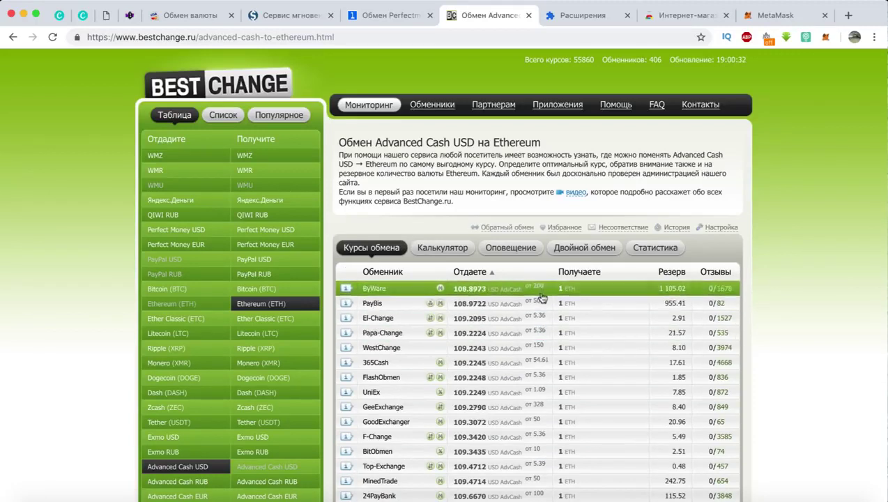
pyautogui.click(513, 394)
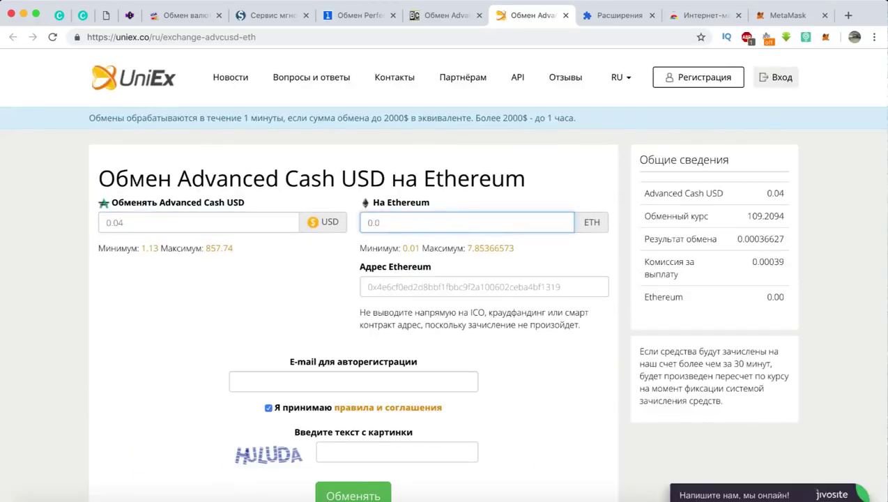
pyautogui.write('1')
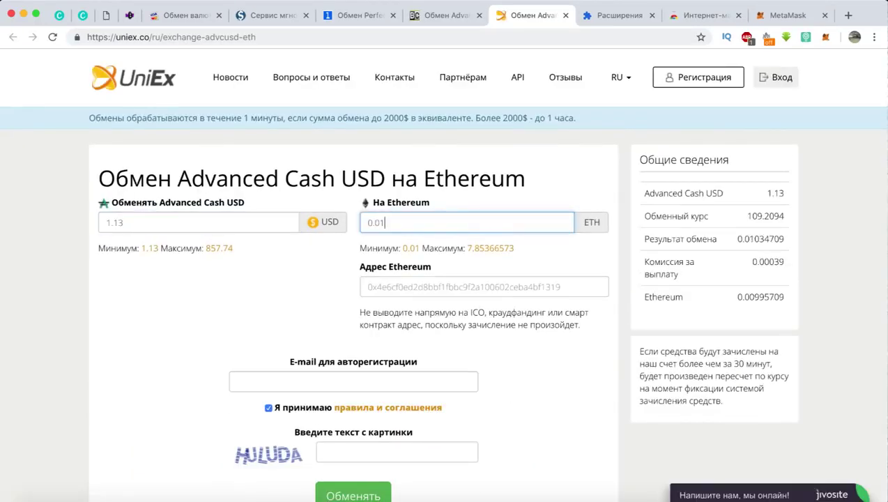
pyautogui.rightClick(317, 295)
pyautogui.click(168, 277)
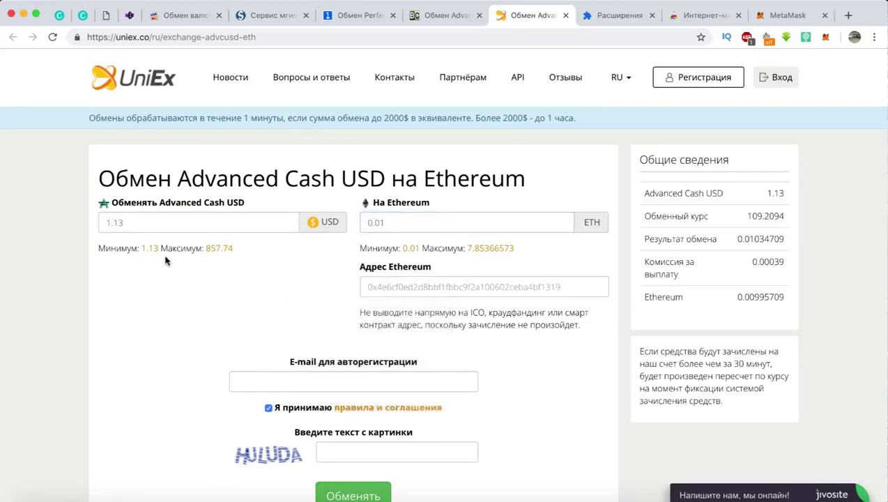
# Step: Paste the copied wallet address as the Ethereum payout address and check it against Account 1 in MetaMask
pyautogui.scroll(-1, 165, 260)
pyautogui.rightClick(418, 272)
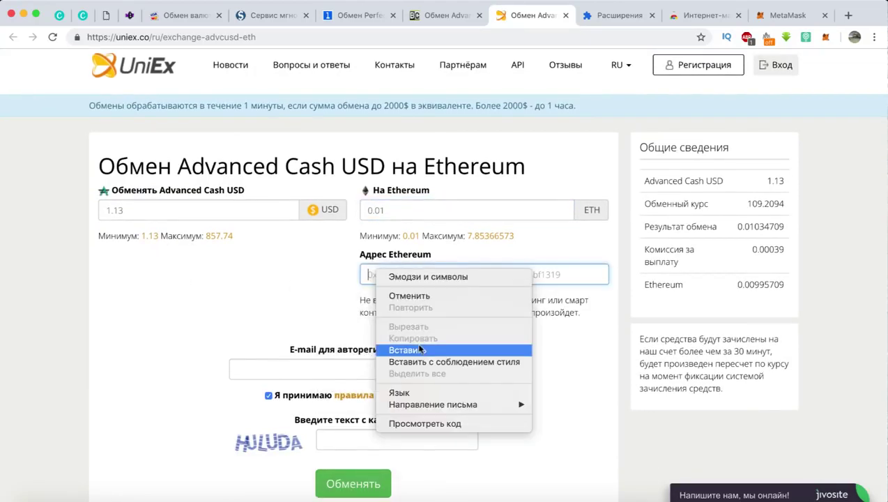
pyautogui.click(419, 345)
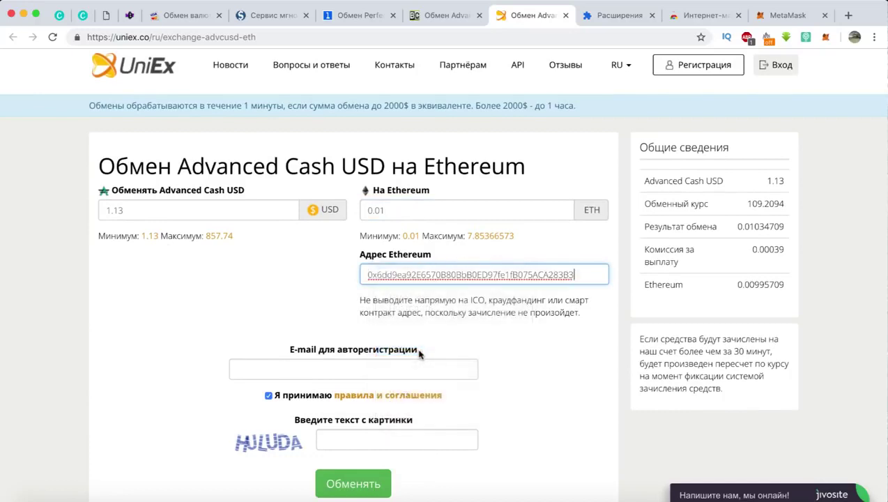
pyautogui.doubleClick(577, 274)
pyautogui.click(788, 14)
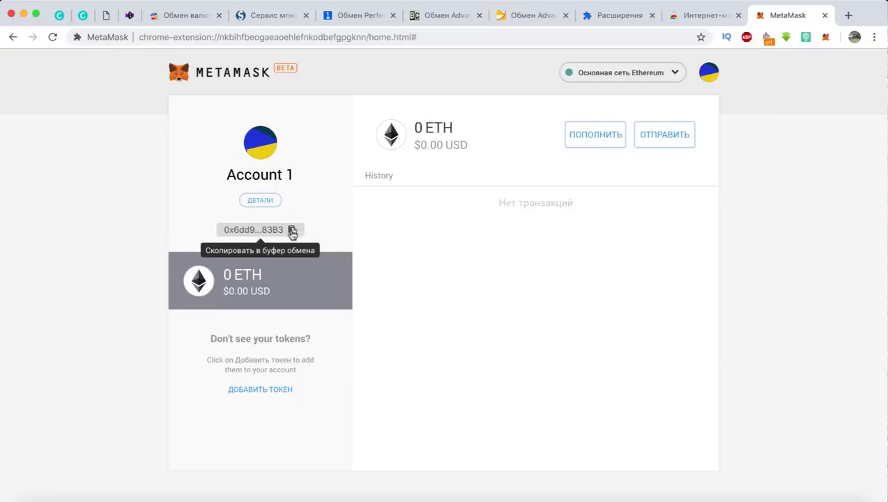
pyautogui.hotkey('ctrl', 'shift', 'Tab')
pyautogui.hotkey('ctrl', 'shift', 'Tab')
pyautogui.hotkey('ctrl', 'shift', 'Tab')
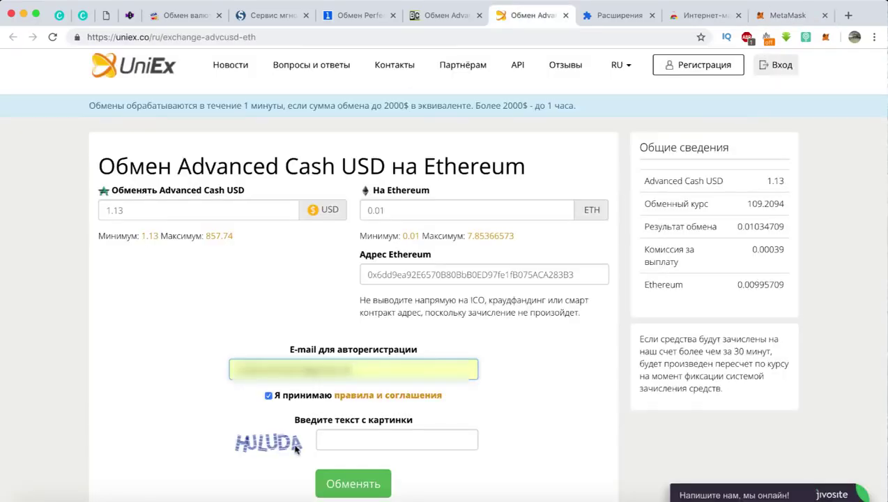
# Step: Fill in the auto-registration e-mail and the captcha text, and submit the exchange order
pyautogui.click(338, 442)
pyautogui.write('HULUDA')
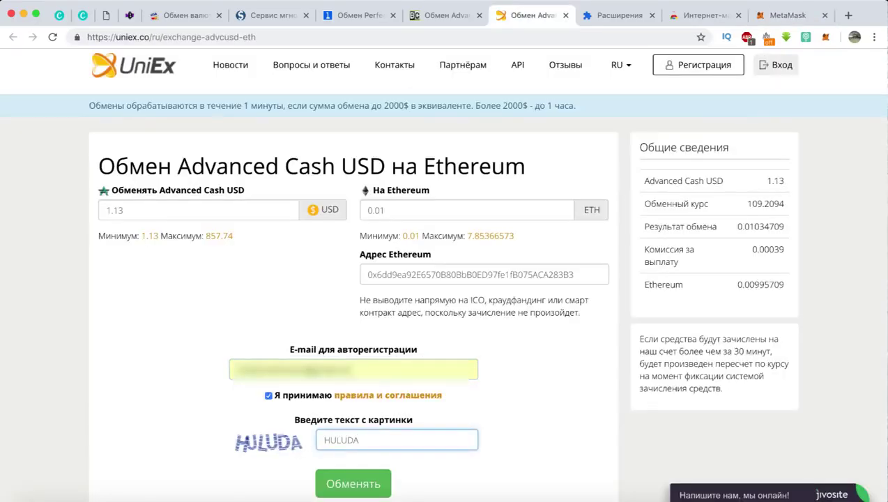
pyautogui.click(352, 492)
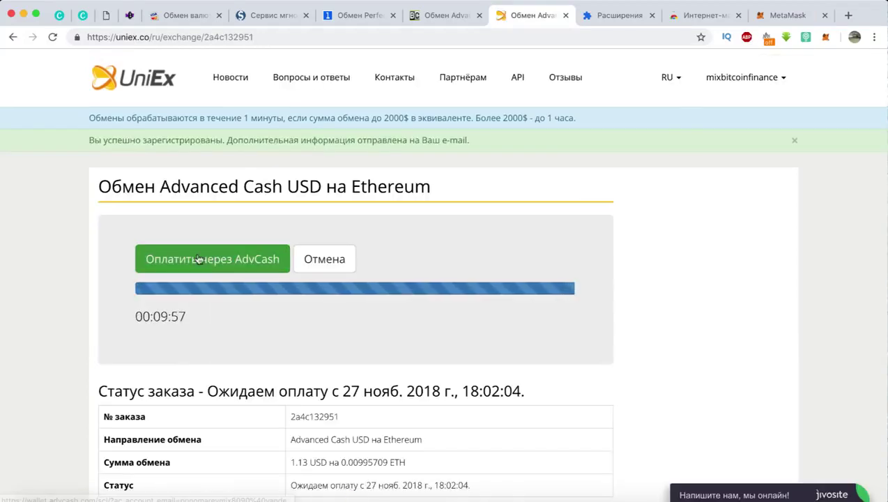
# Step: Pay the 1.13 USD order through AdvCash from the dollar wallet and confirm the payment
pyautogui.click(198, 259)
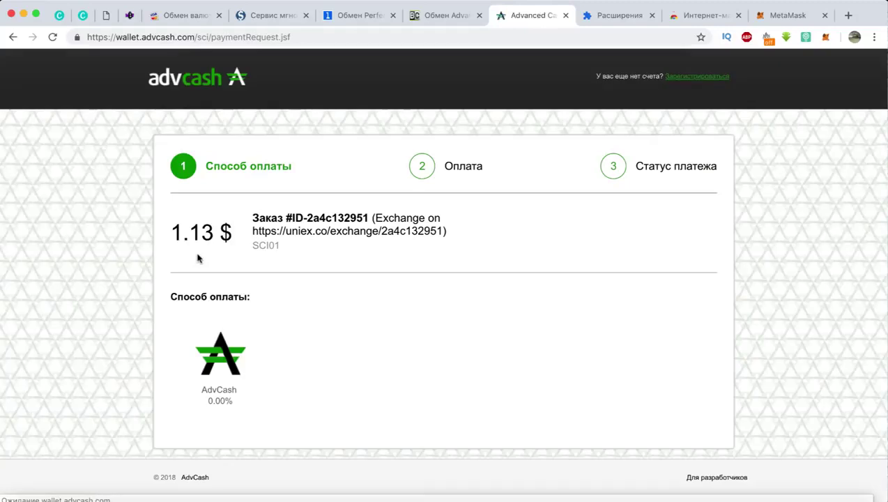
pyautogui.click(217, 376)
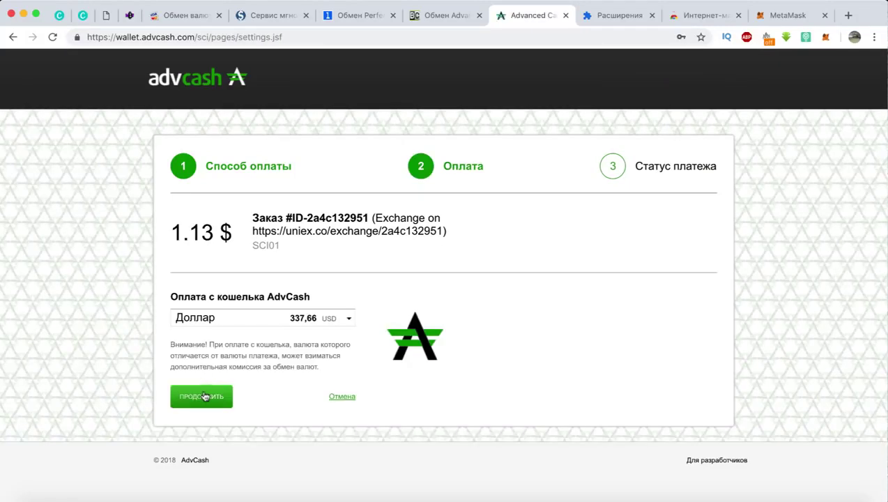
pyautogui.click(200, 396)
pyautogui.click(195, 375)
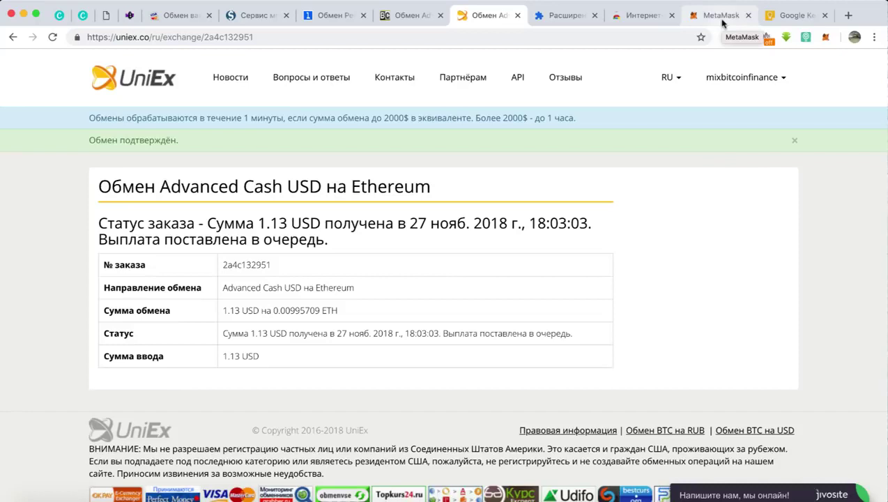
# Step: Switch to MetaMask to check Account 1's balance and view the account on Etherscan
pyautogui.click(722, 21)
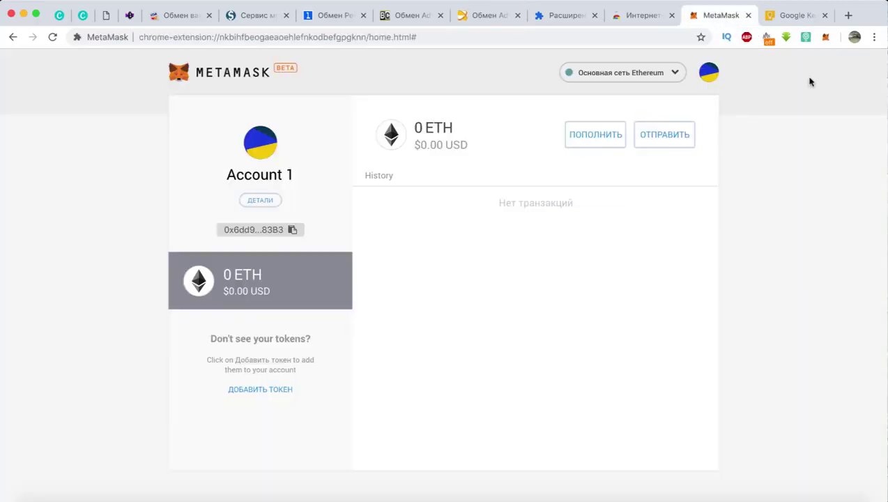
pyautogui.click(825, 39)
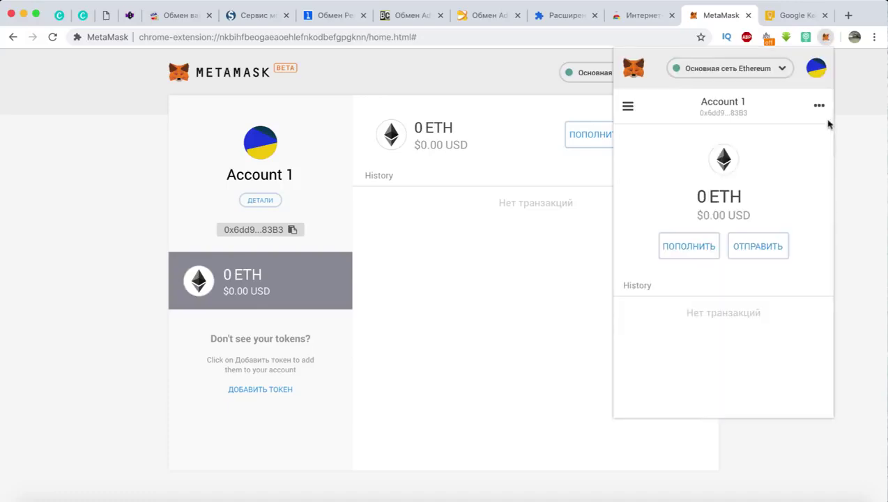
pyautogui.click(820, 108)
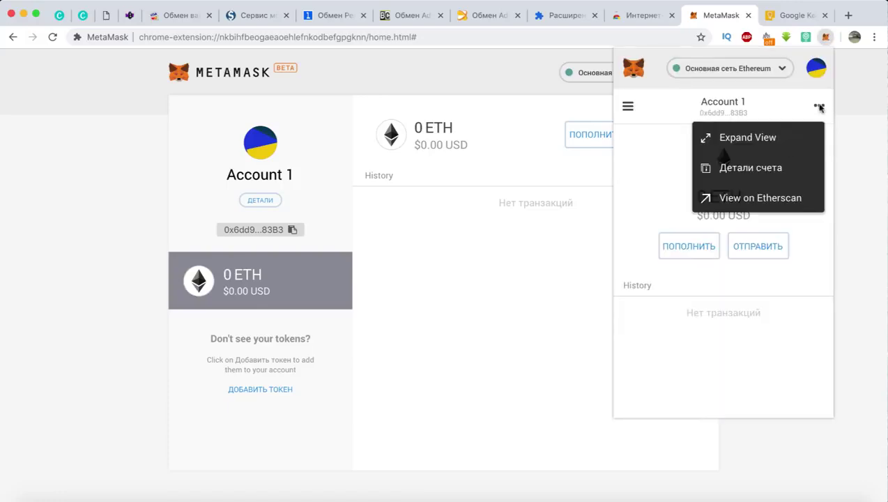
pyautogui.click(757, 201)
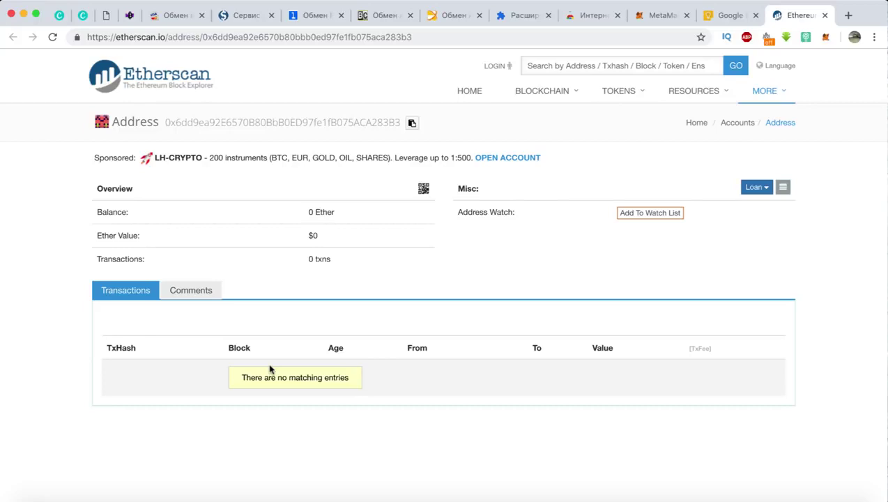
# Step: Check the UniEx order status, refresh the Etherscan address page for the incoming transfer, and check the balance in MetaMask
pyautogui.click(453, 15)
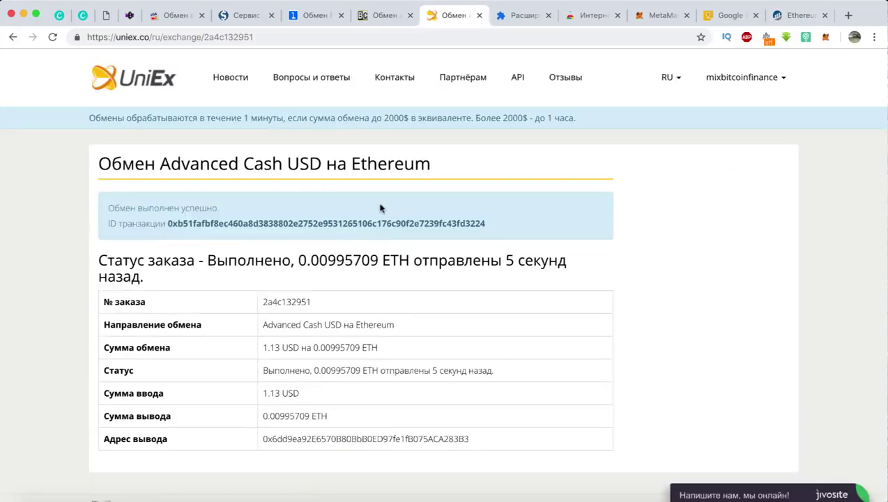
pyautogui.click(785, 17)
pyautogui.click(52, 37)
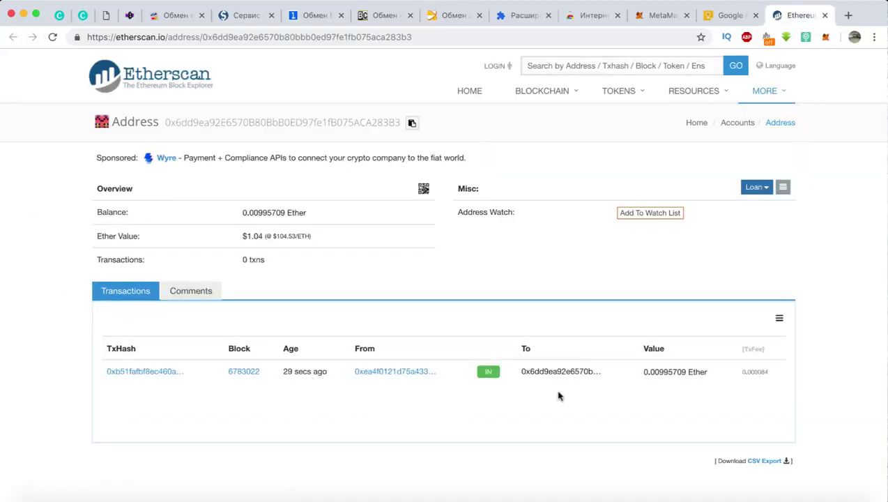
pyautogui.click(661, 16)
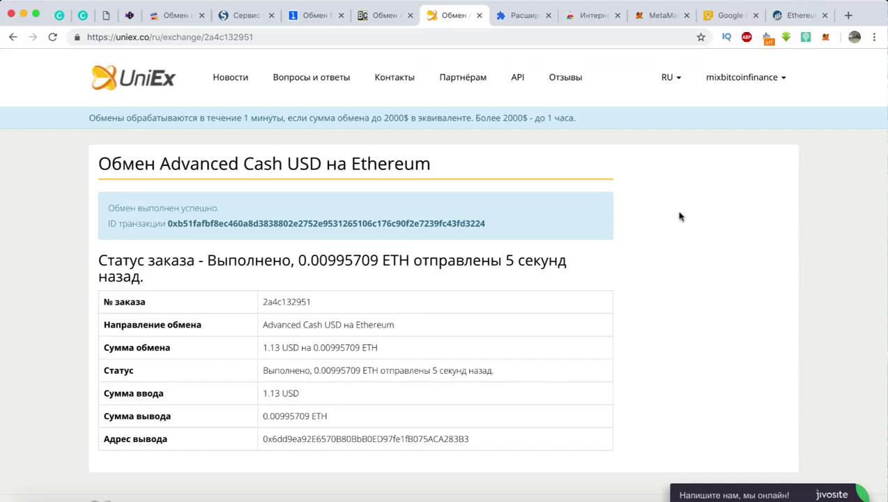
pyautogui.click(660, 15)
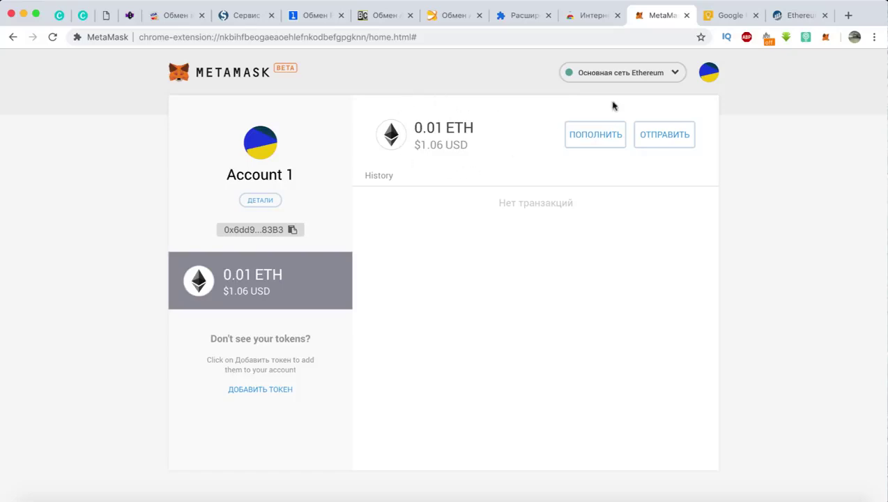
# Step: Start an ETH transfer from Account 1 and paste the recipient's Ethereum address
pyautogui.click(662, 139)
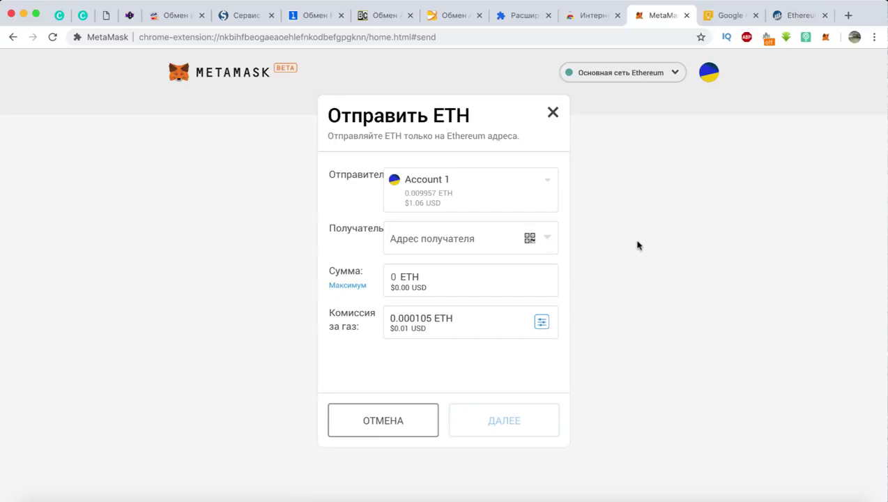
pyautogui.rightClick(400, 242)
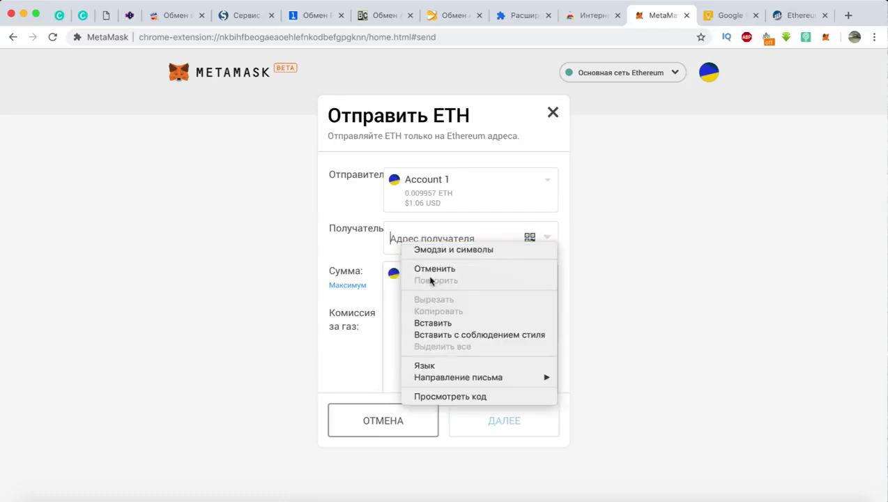
pyautogui.click(433, 323)
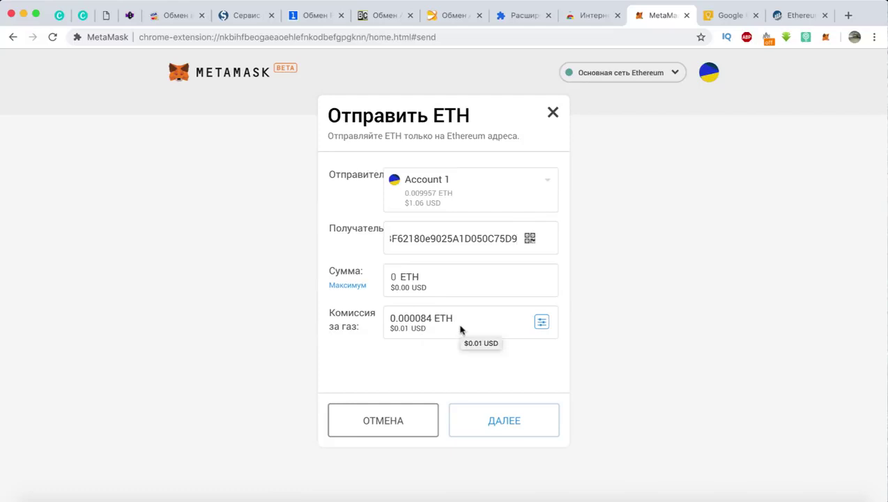
# Step: Set the transfer amount to the maximum available, 0.009873 ETH, and confirm the transaction
pyautogui.press('Tab')
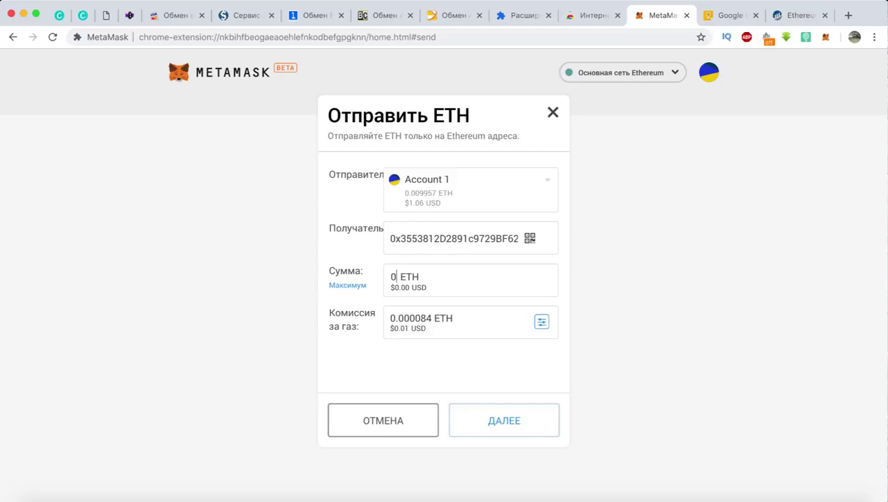
pyautogui.write('.009')
pyautogui.click(344, 290)
pyautogui.click(512, 432)
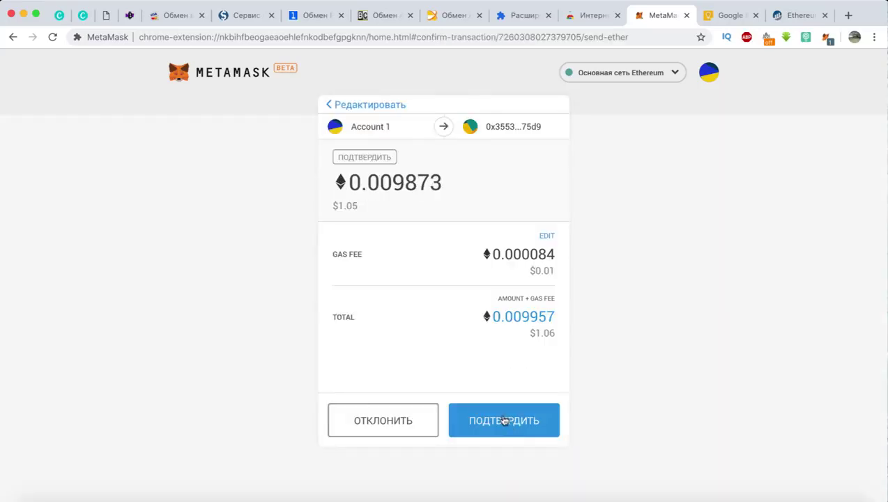
pyautogui.click(504, 420)
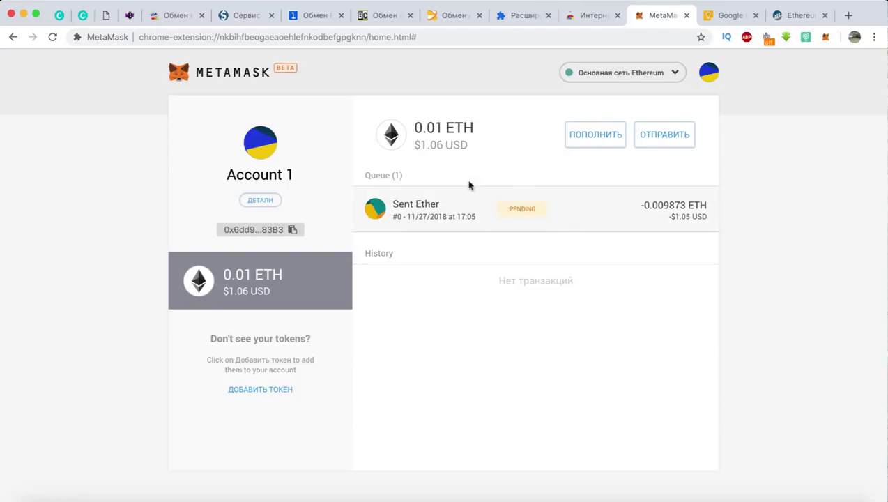
# Step: Refresh the Etherscan address page to check the outgoing transfer, and view the transaction history in MetaMask
pyautogui.press('super+9')
pyautogui.click(52, 37)
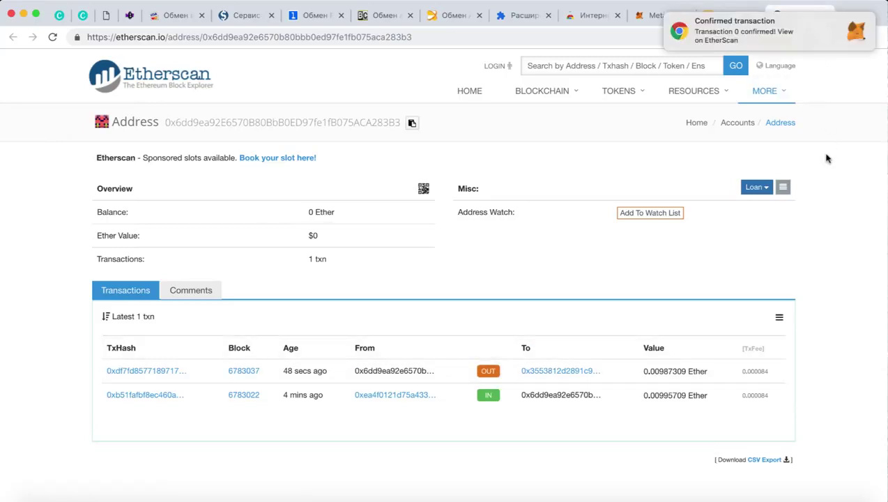
pyautogui.click(656, 17)
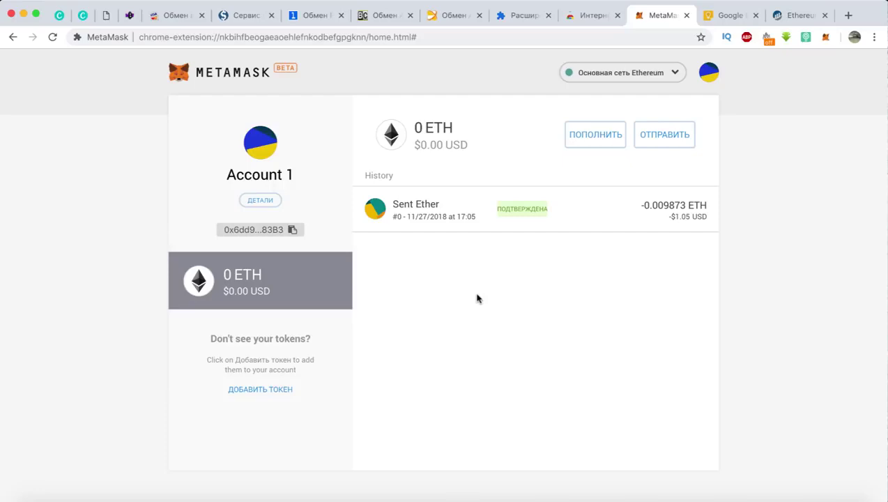
# Step: Open the MetaMask extension's account menu and log out of the wallet
pyautogui.click(825, 37)
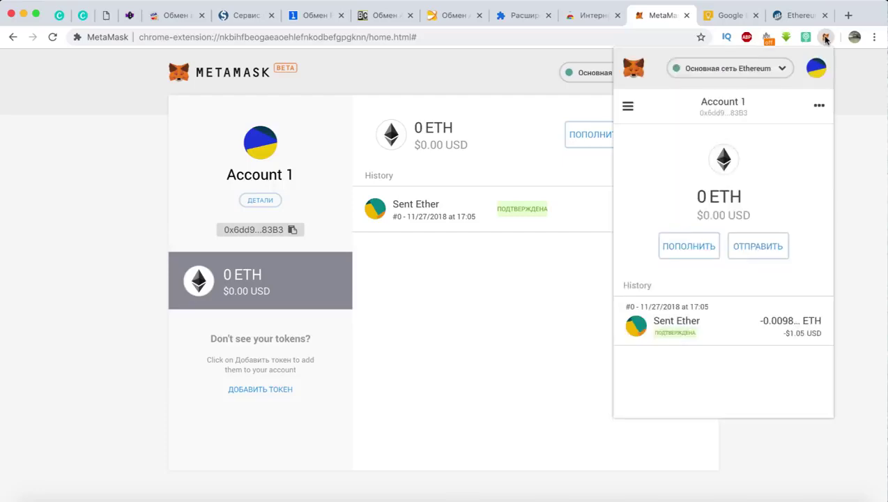
pyautogui.click(820, 110)
pyautogui.click(813, 72)
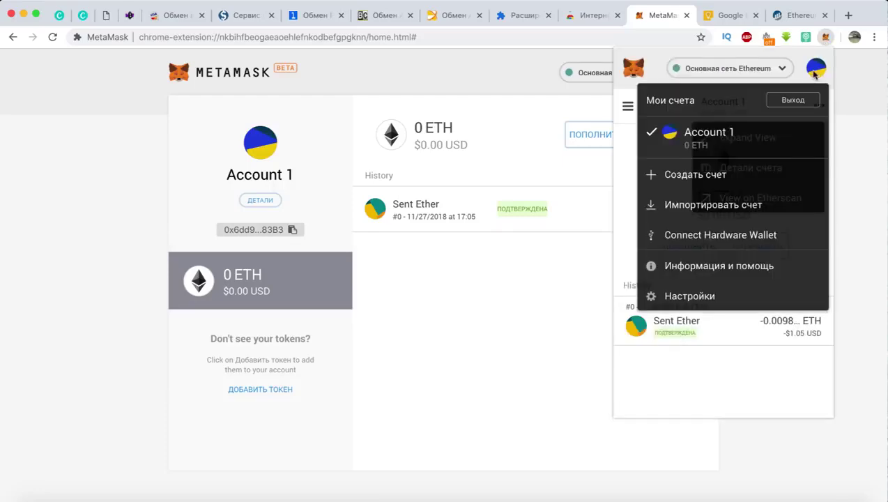
pyautogui.click(788, 102)
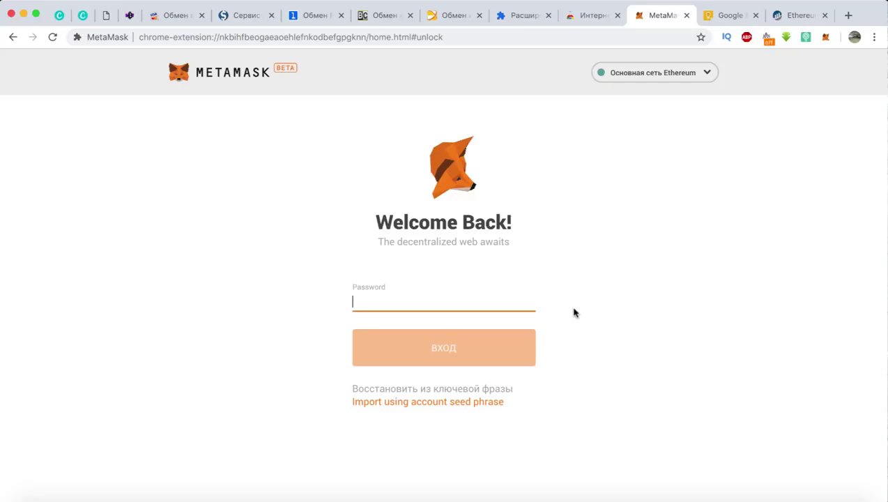
# Step: Copy the saved secret backup phrase from the note and return to the MetaMask login page
pyautogui.press('super+Tab')
pyautogui.moveTo(290, 437); pyautogui.dragTo(13, 437)
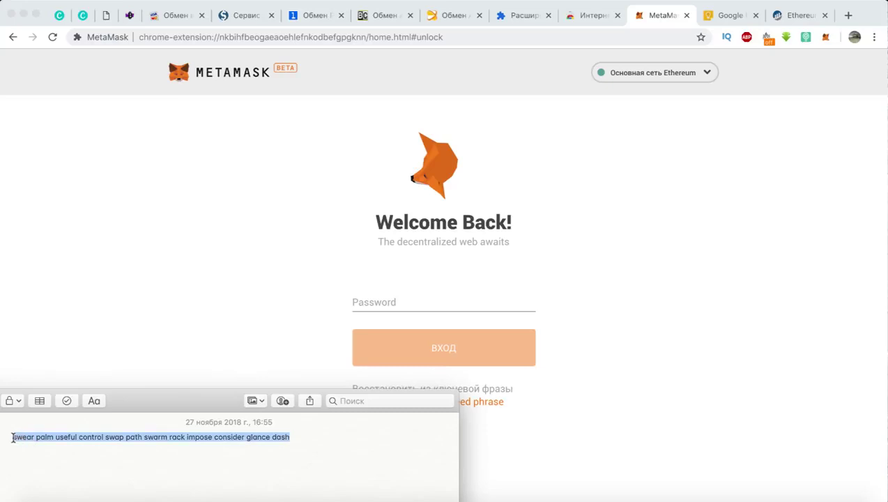
pyautogui.rightClick(14, 437)
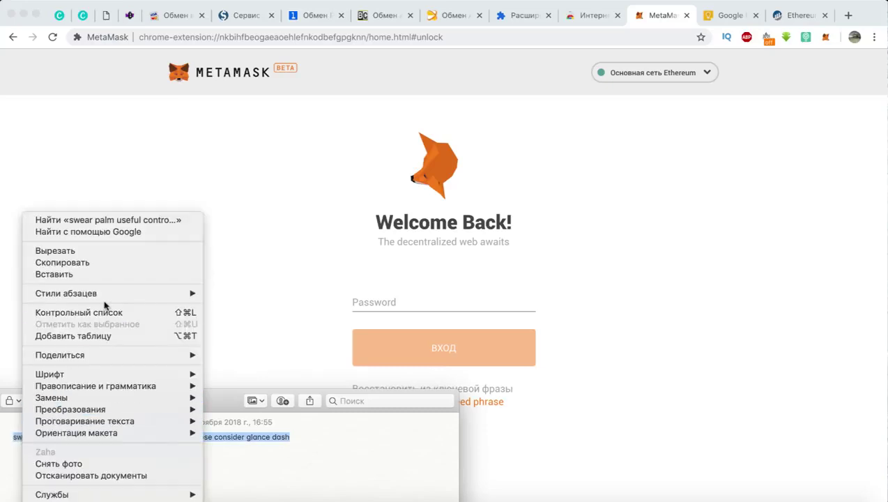
pyautogui.click(125, 262)
pyautogui.click(617, 363)
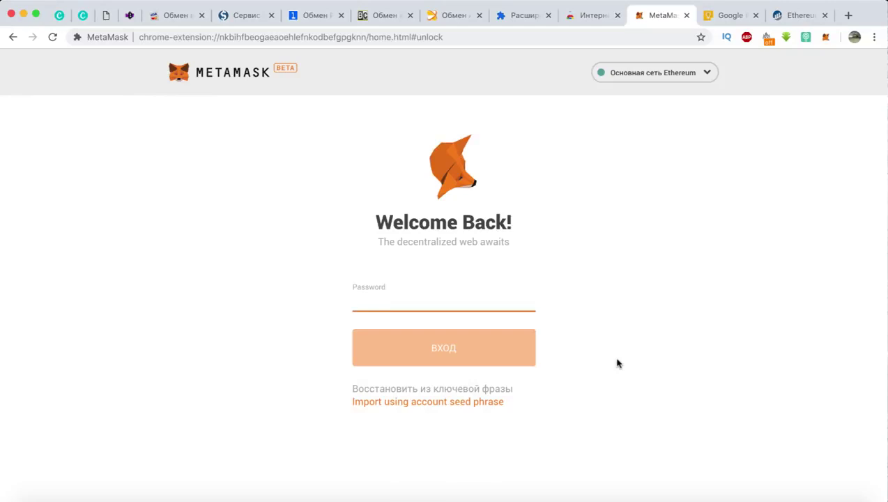
# Step: Open account import by seed phrase and paste the copied backup phrase as the wallet seed
pyautogui.click(408, 404)
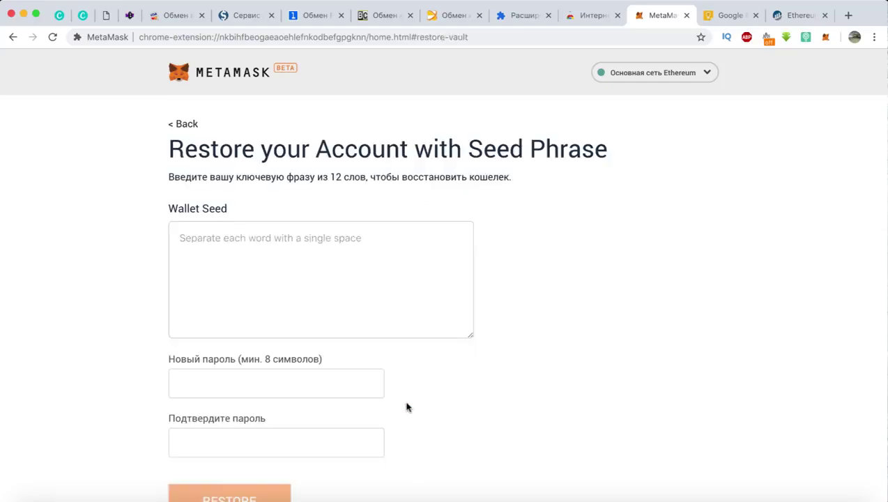
pyautogui.click(331, 242)
pyautogui.press('super+v')
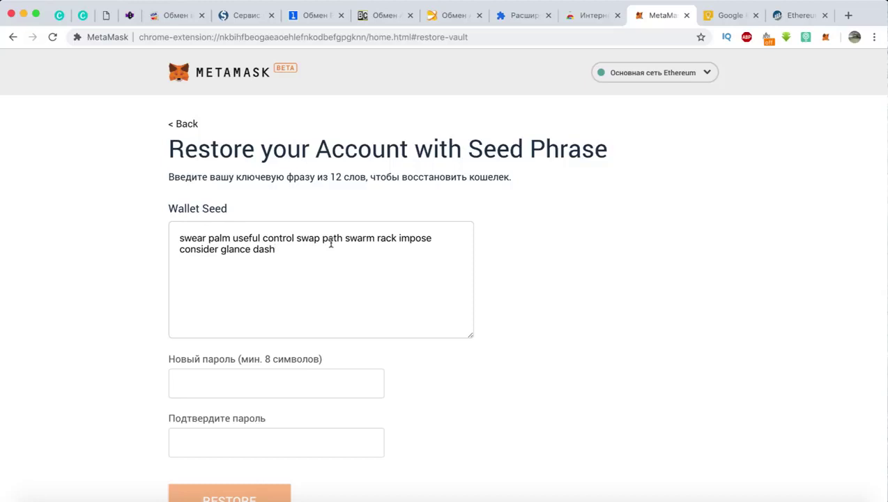
# Step: Enter the new account password, repeat it in the confirmation field, and restore the wallet
pyautogui.click(278, 391)
pyautogui.write('••••••••')
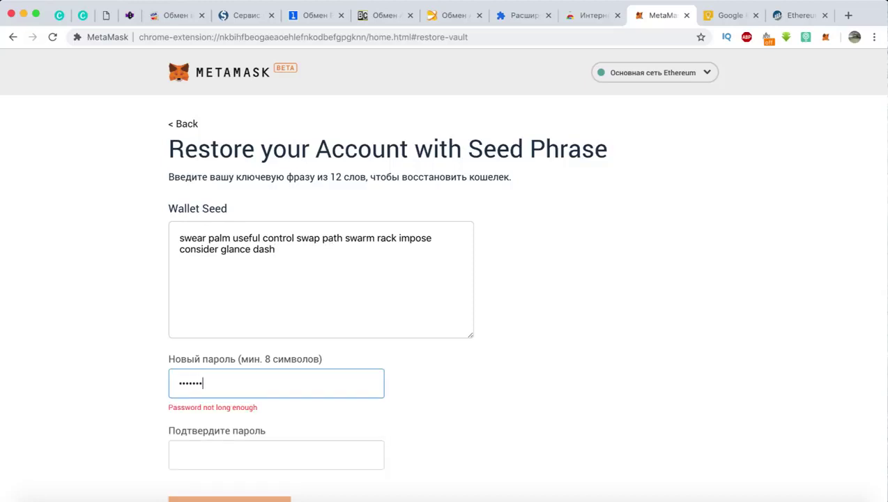
pyautogui.click(276, 439)
pyautogui.write('••••••')
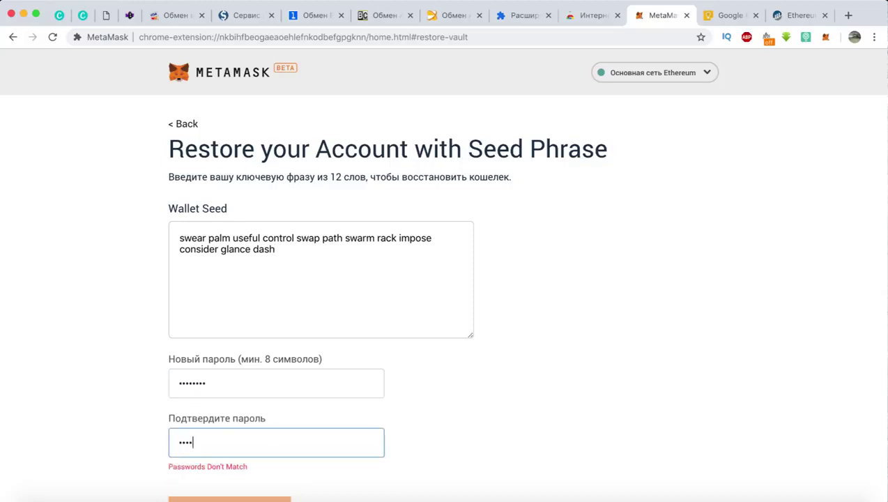
pyautogui.write('••')
pyautogui.scroll(-1, 444, 278)
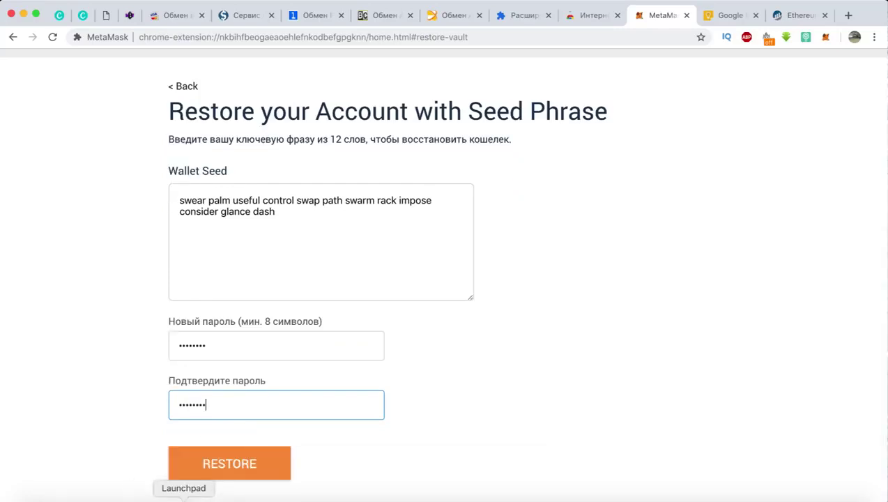
pyautogui.click(249, 476)
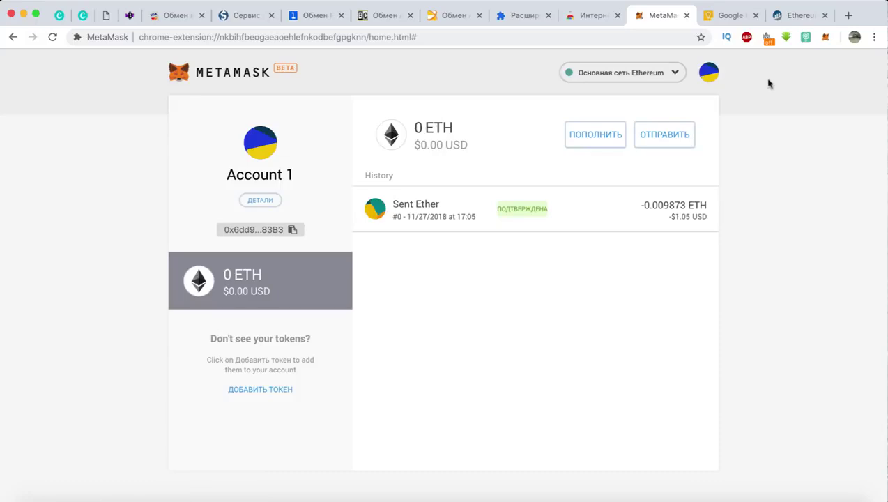
# Step: Create a new wallet account named "тест" and check it in the account list
pyautogui.click(709, 74)
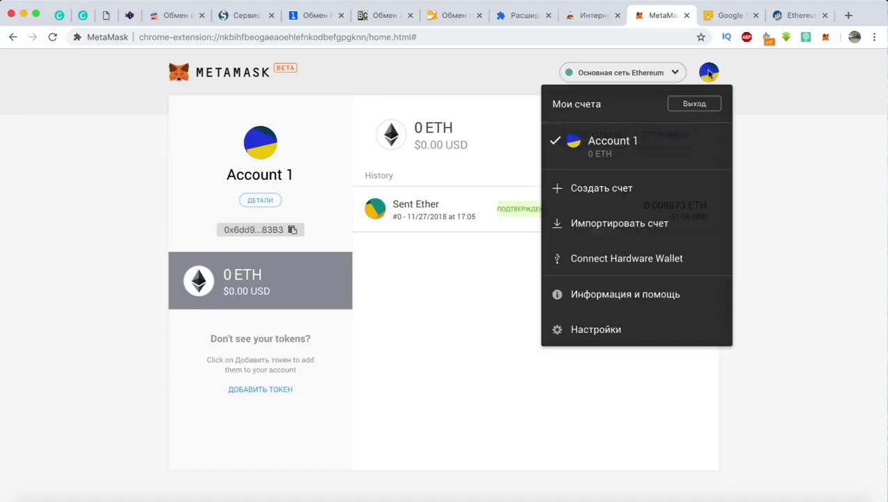
pyautogui.click(596, 190)
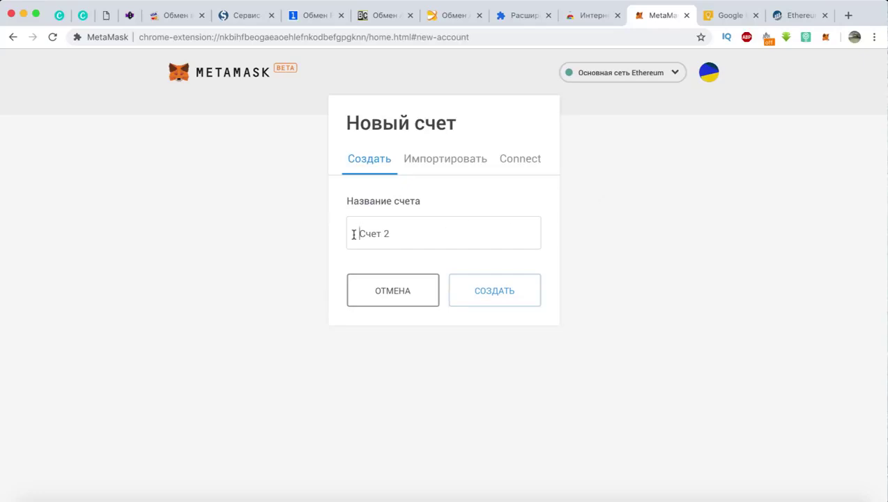
pyautogui.write('тест')
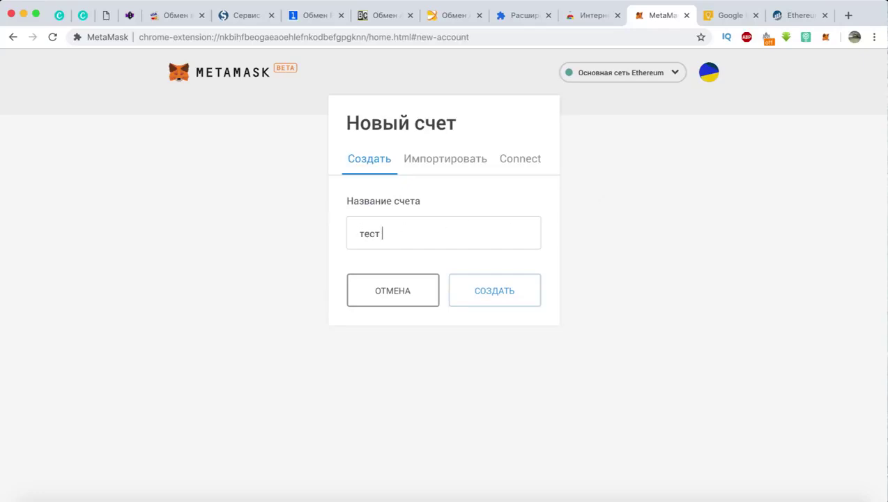
pyautogui.click(478, 300)
pyautogui.click(707, 73)
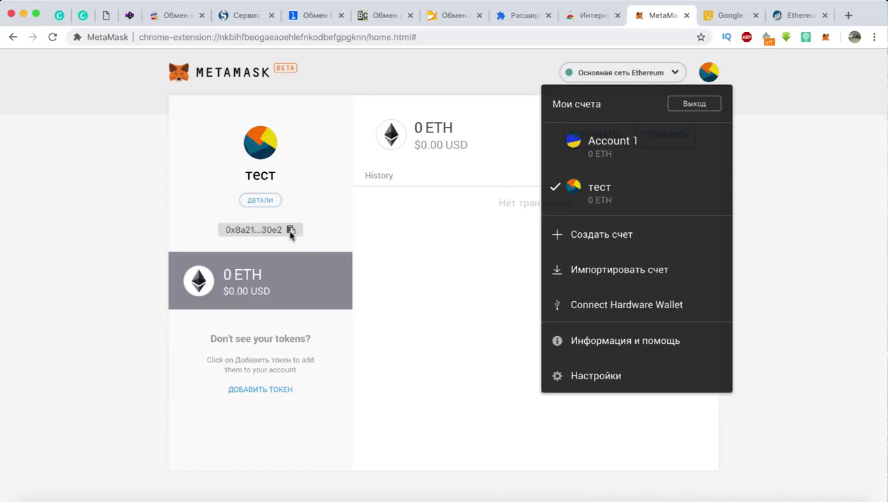
pyautogui.click(344, 228)
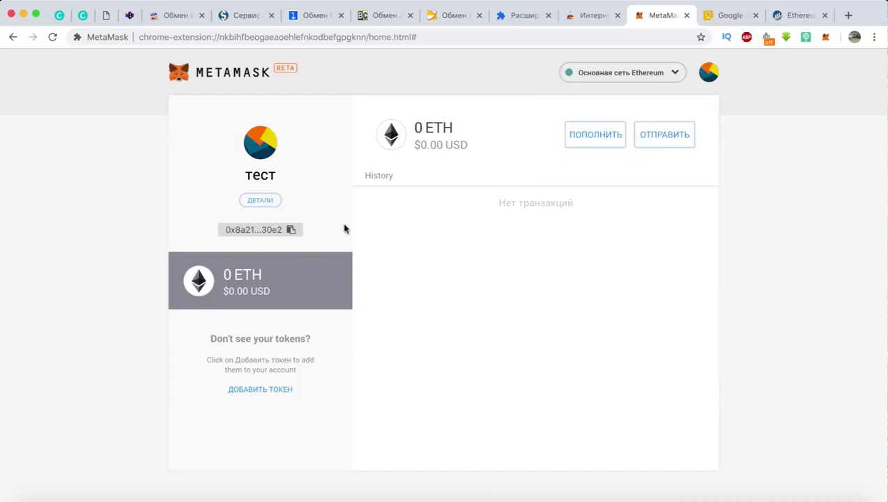